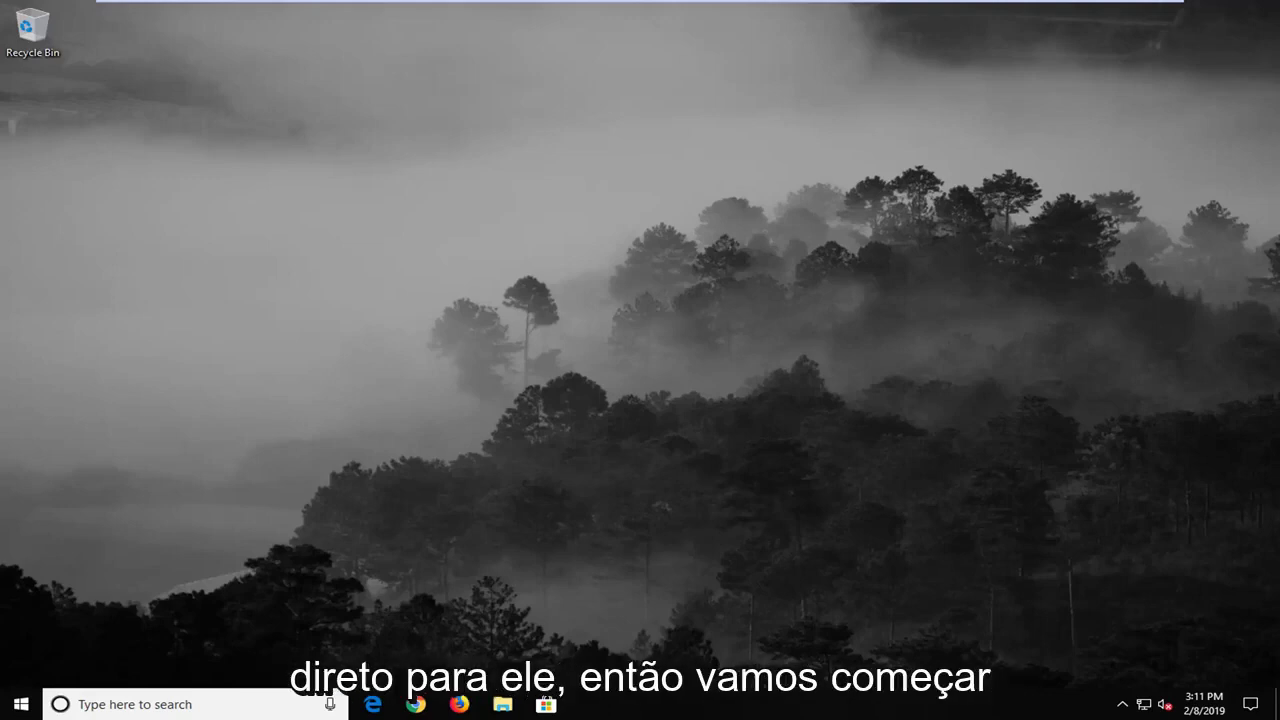
Launch Registry Editor as administrator from a Start menu search for regedit.
click(21, 704)
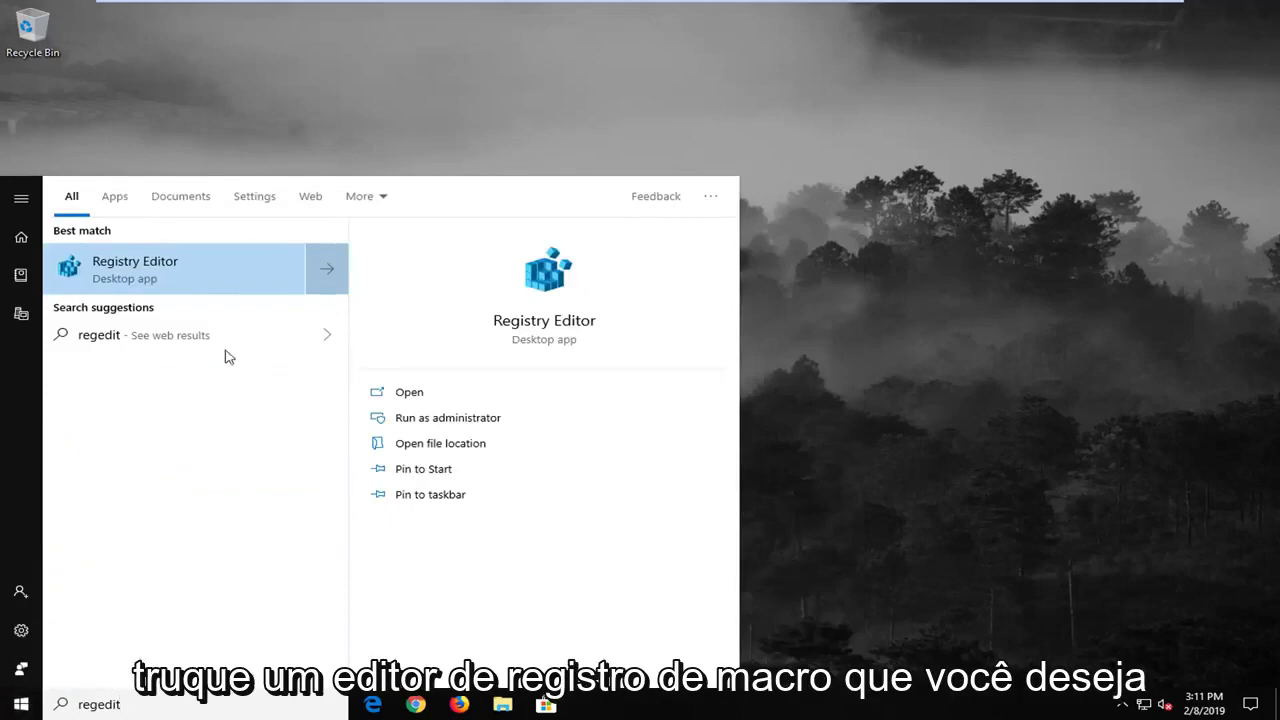
right_click(225, 268)
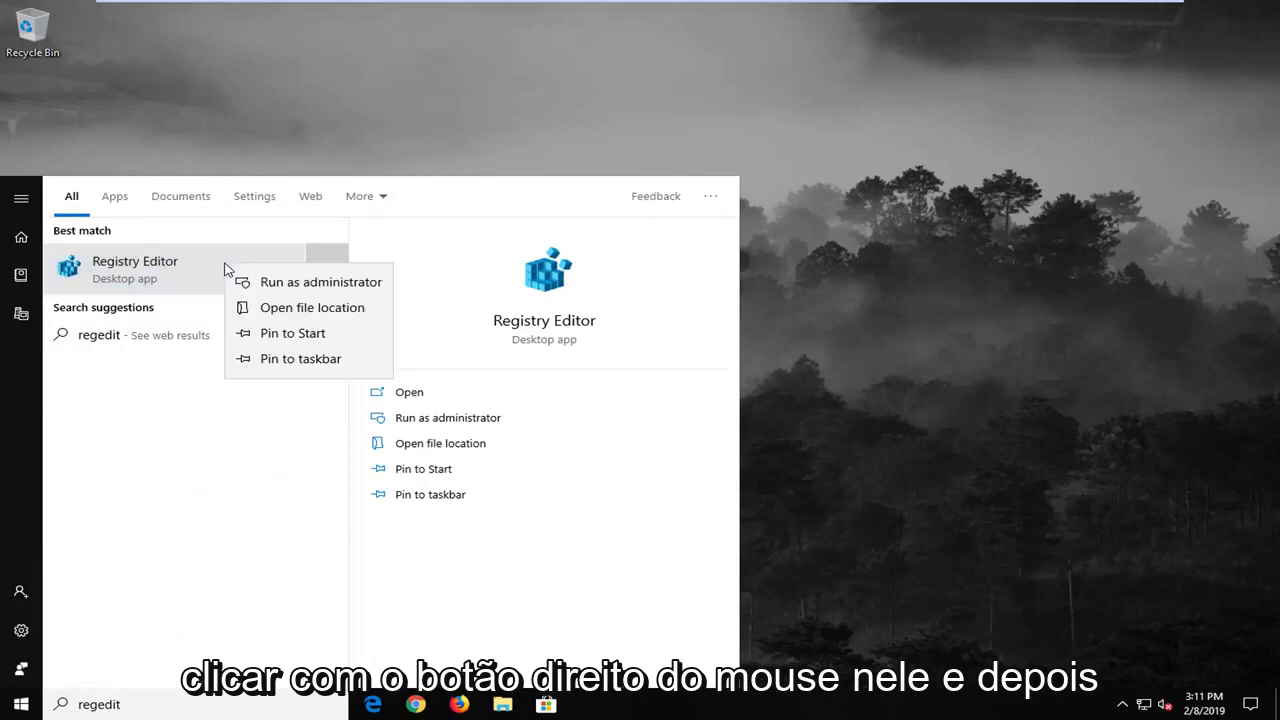
click(306, 283)
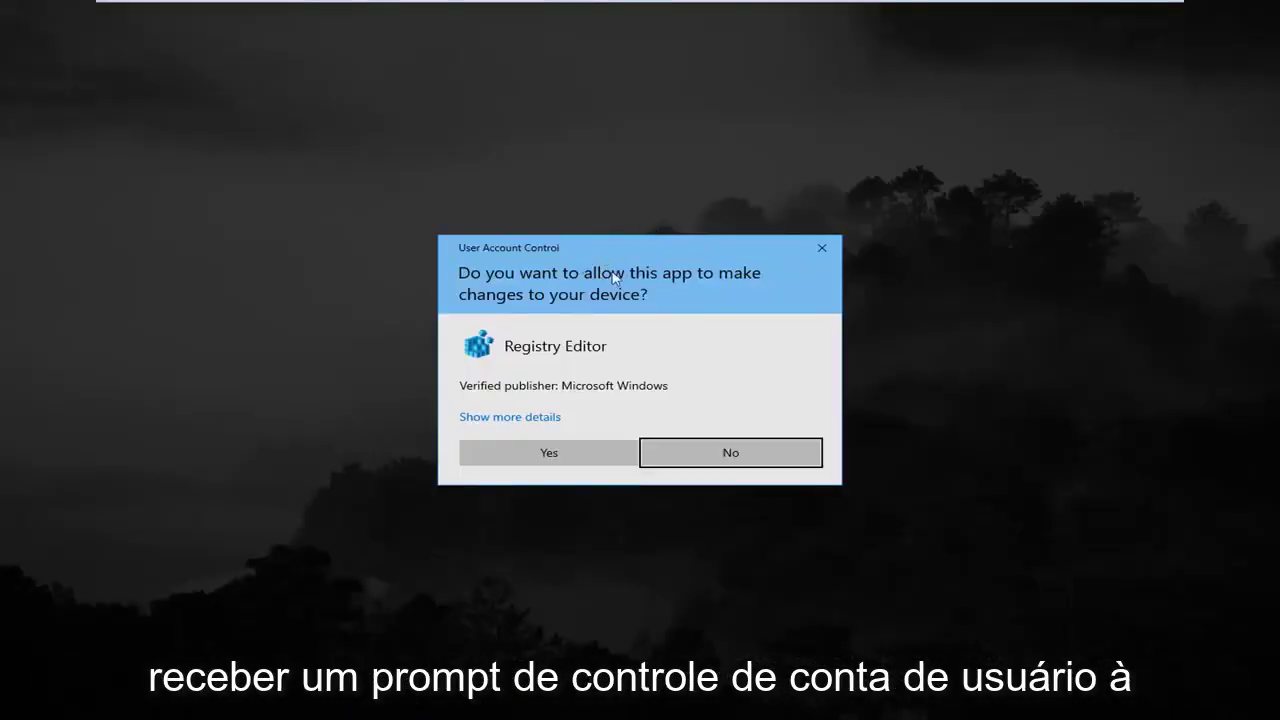
click(537, 451)
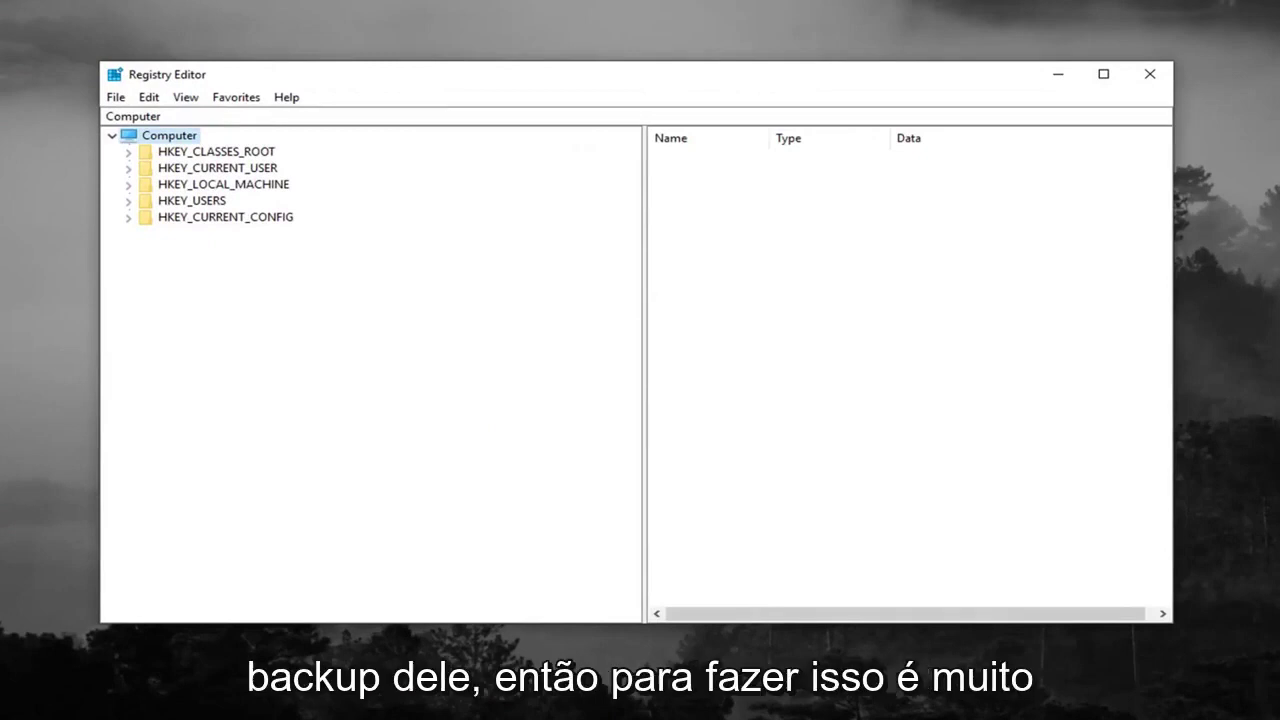
click(117, 100)
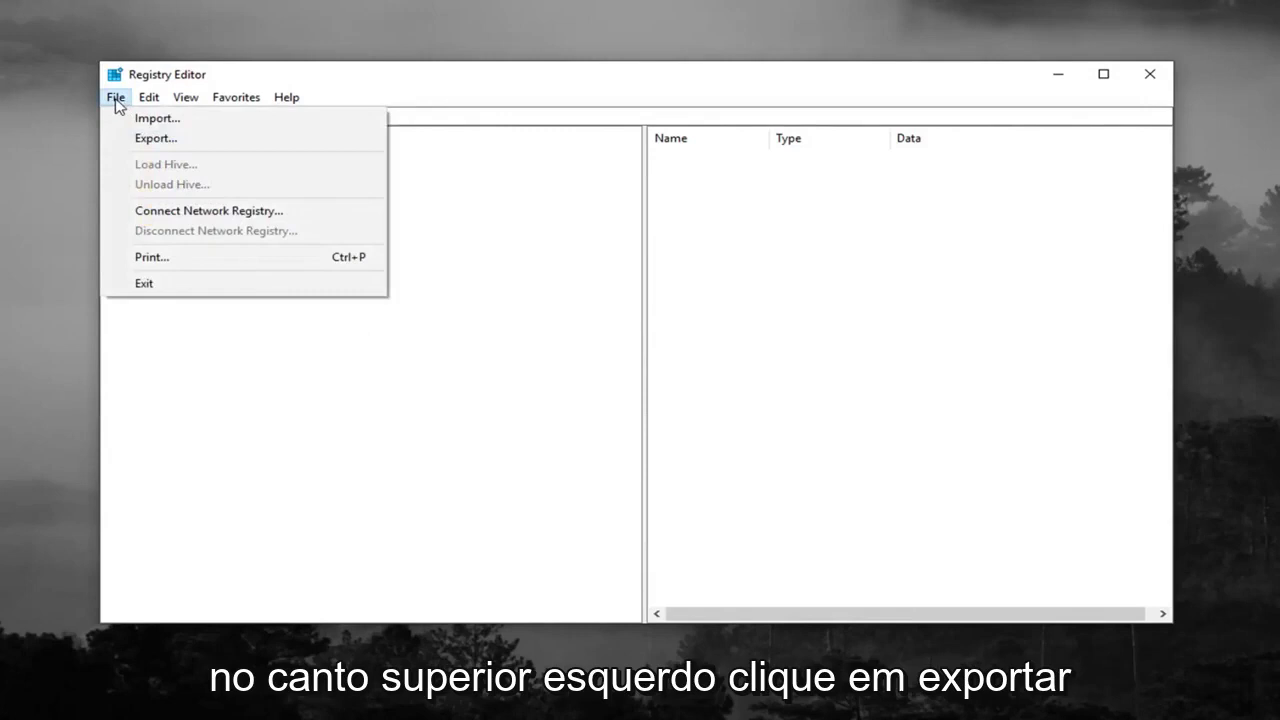
click(146, 137)
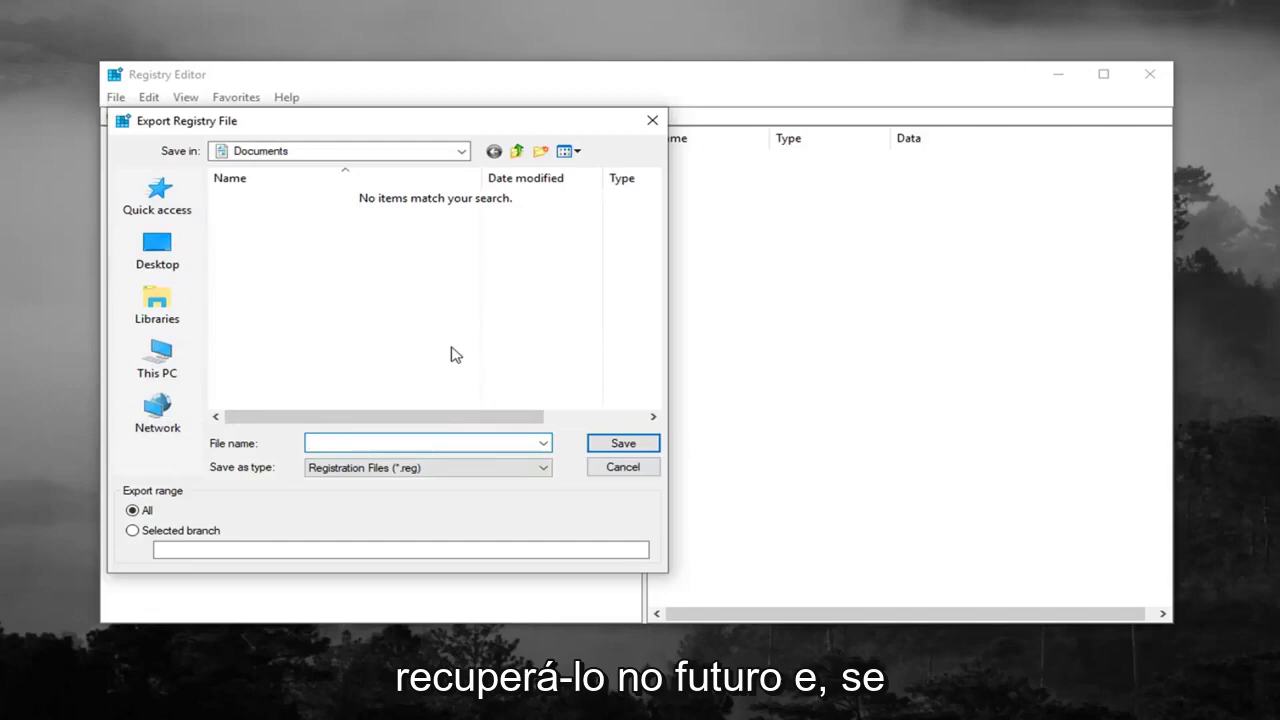
click(618, 472)
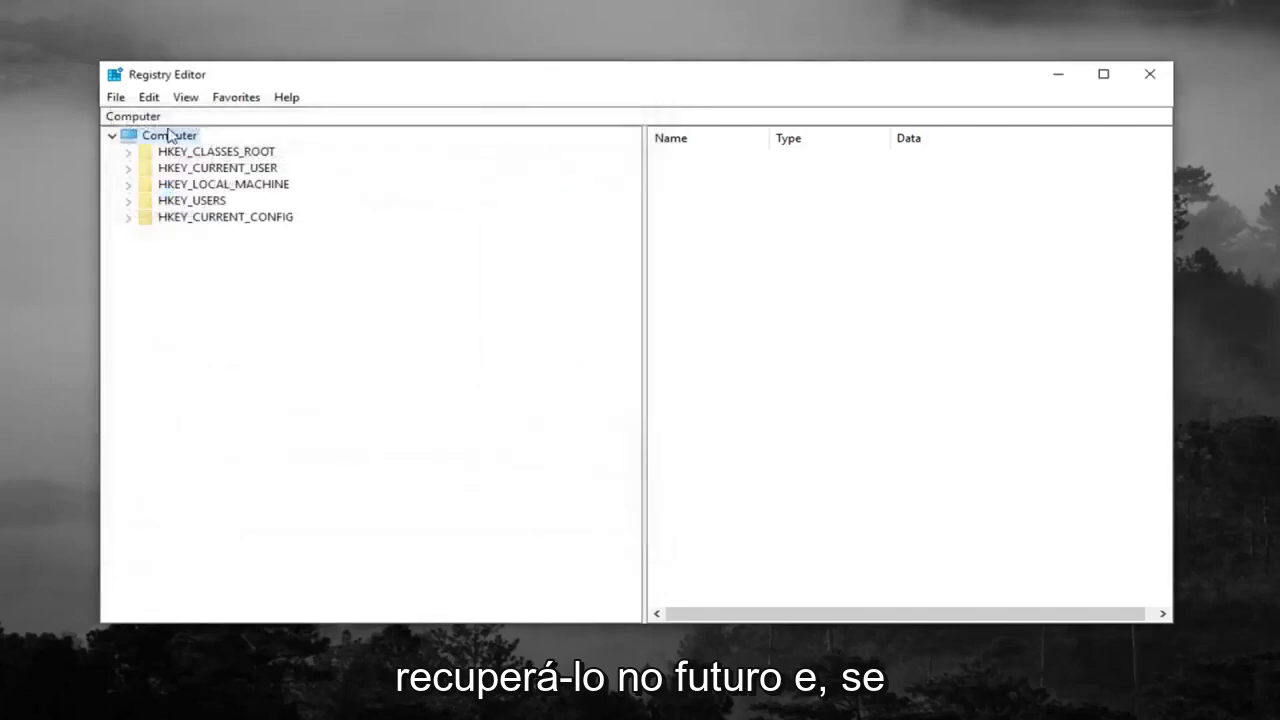
click(115, 97)
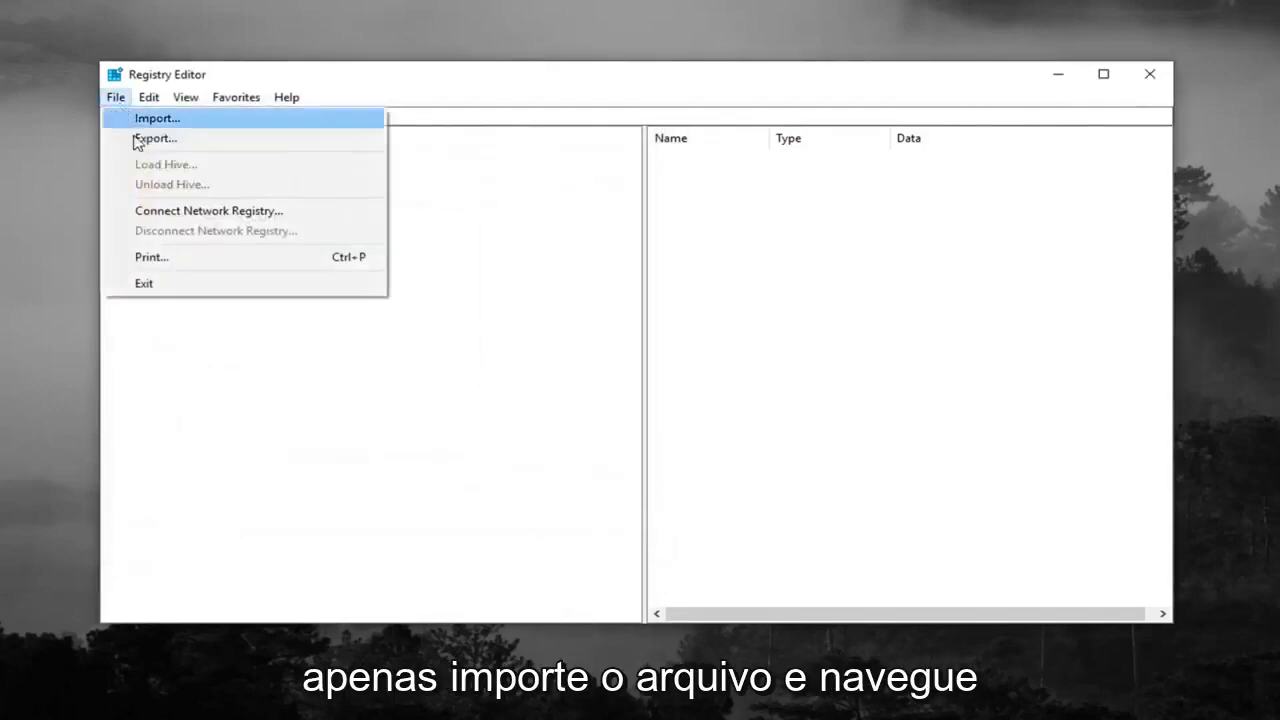
click(155, 121)
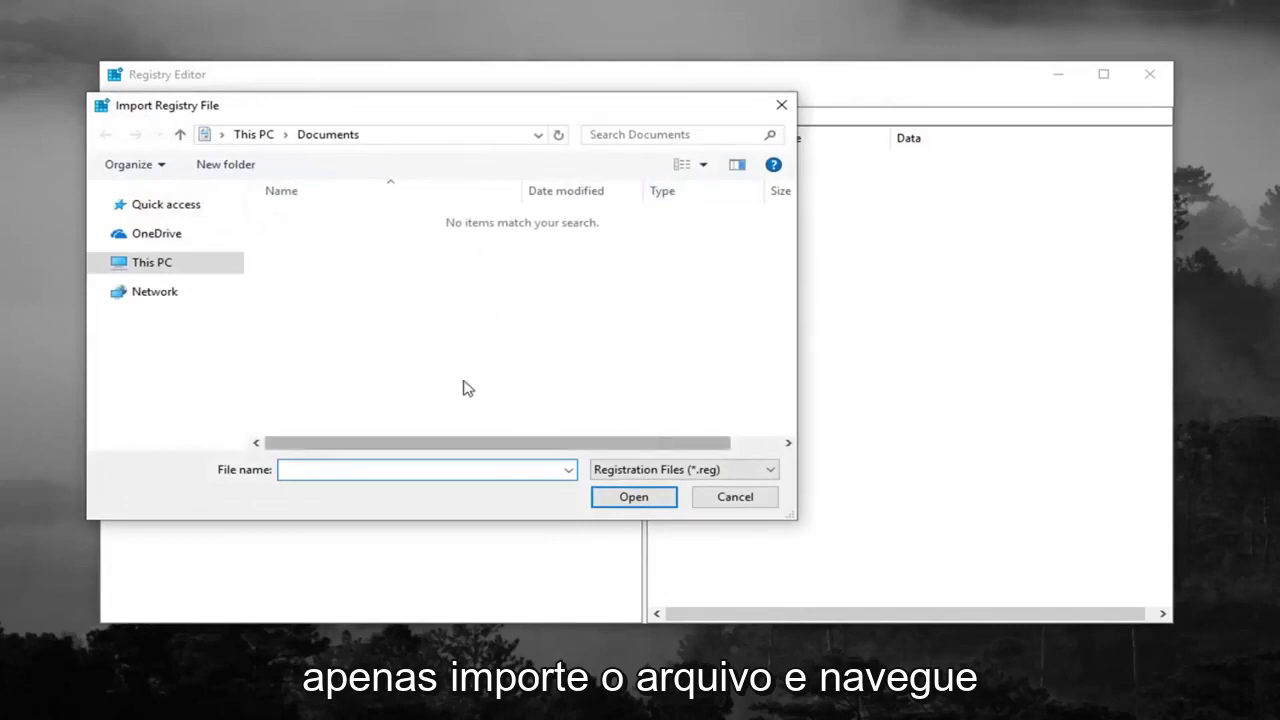
click(727, 502)
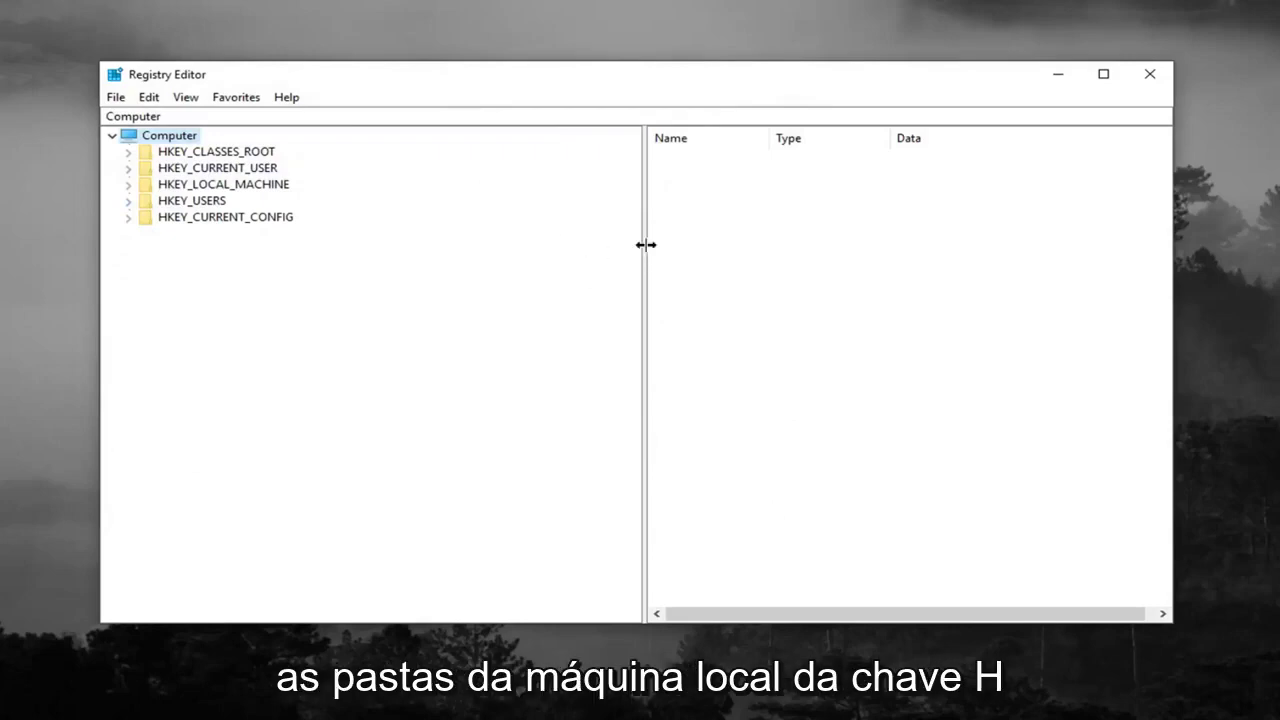
Expand HKEY_LOCAL_MACHINE > SYSTEM > CurrentControlSet > Control > Class in the registry tree.
click(232, 186)
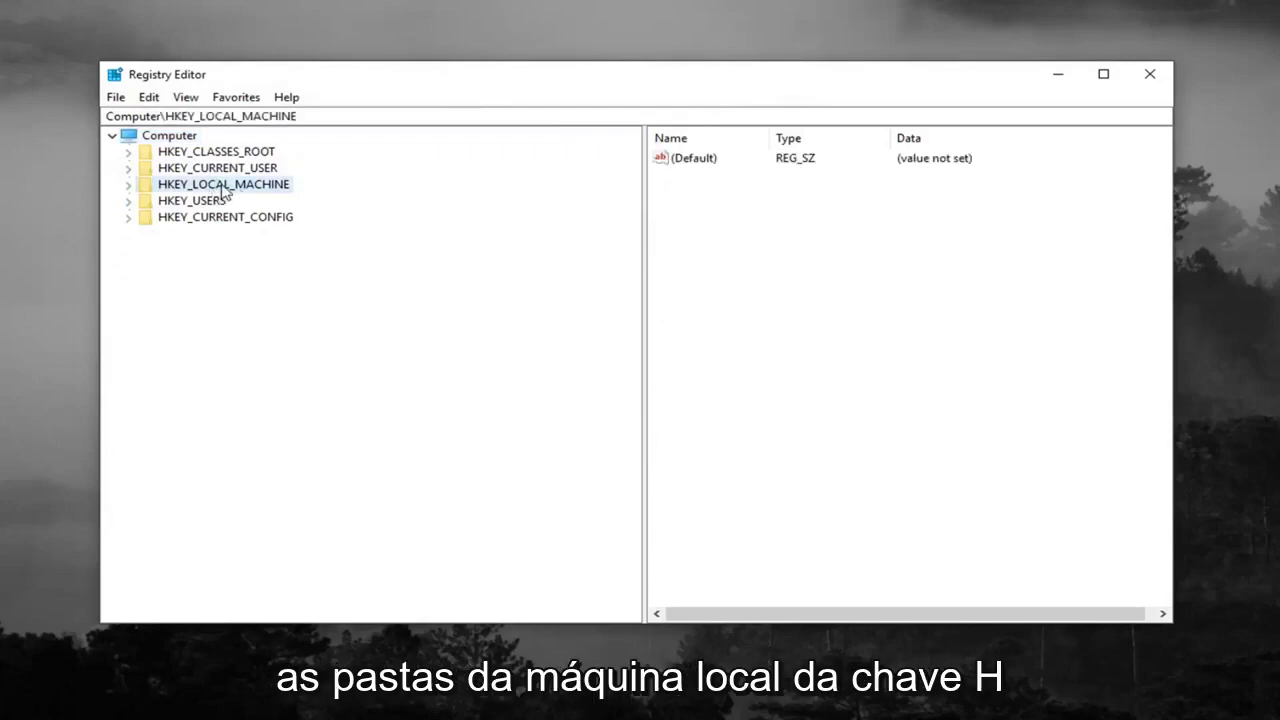
click(128, 185)
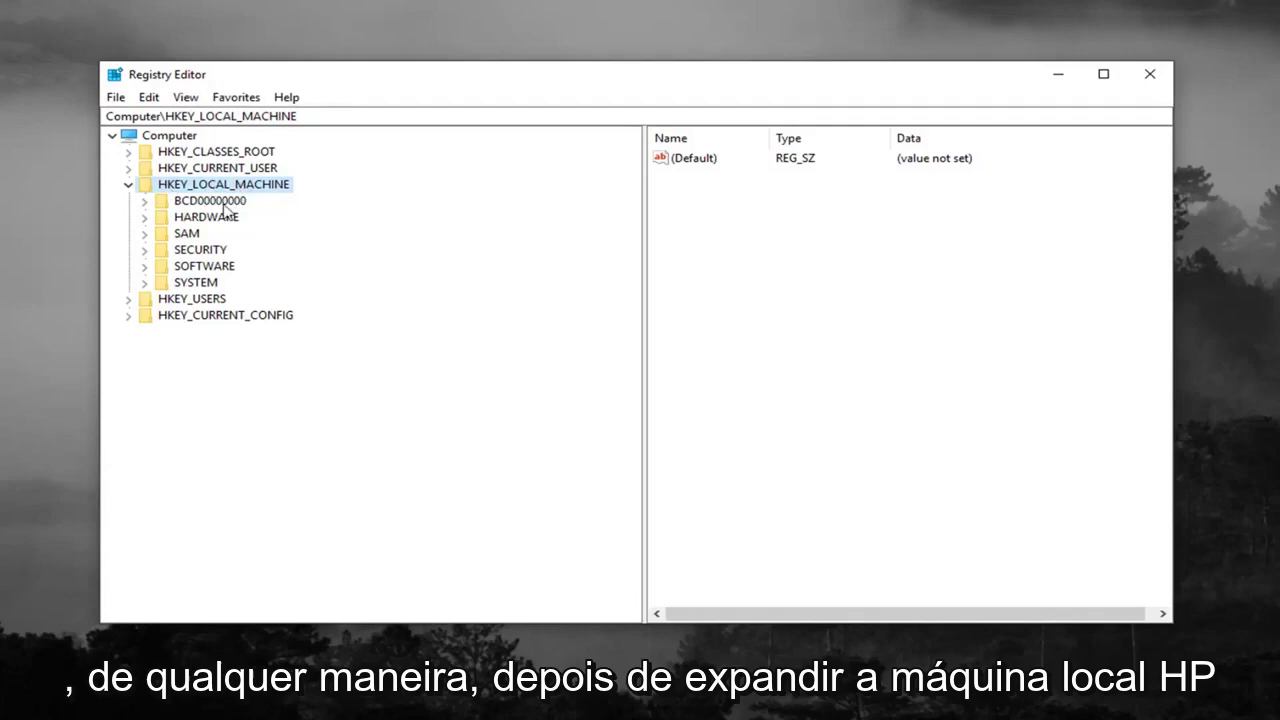
click(175, 284)
click(145, 284)
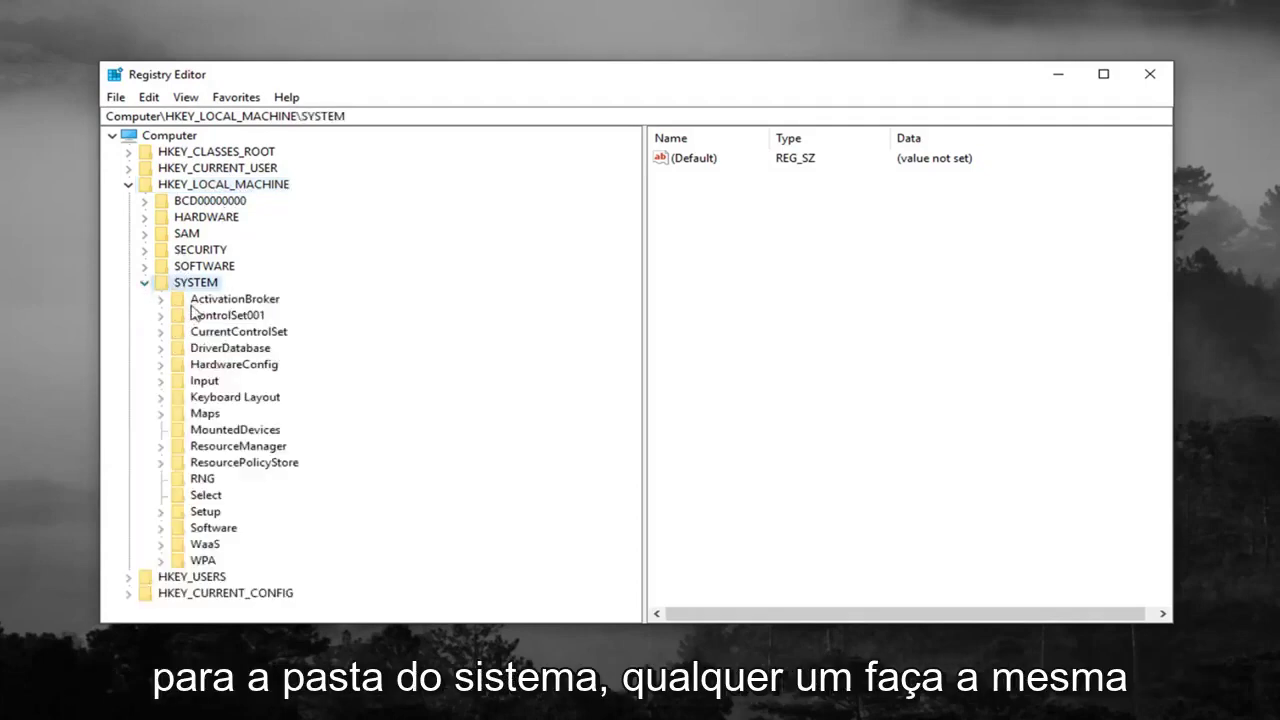
click(230, 332)
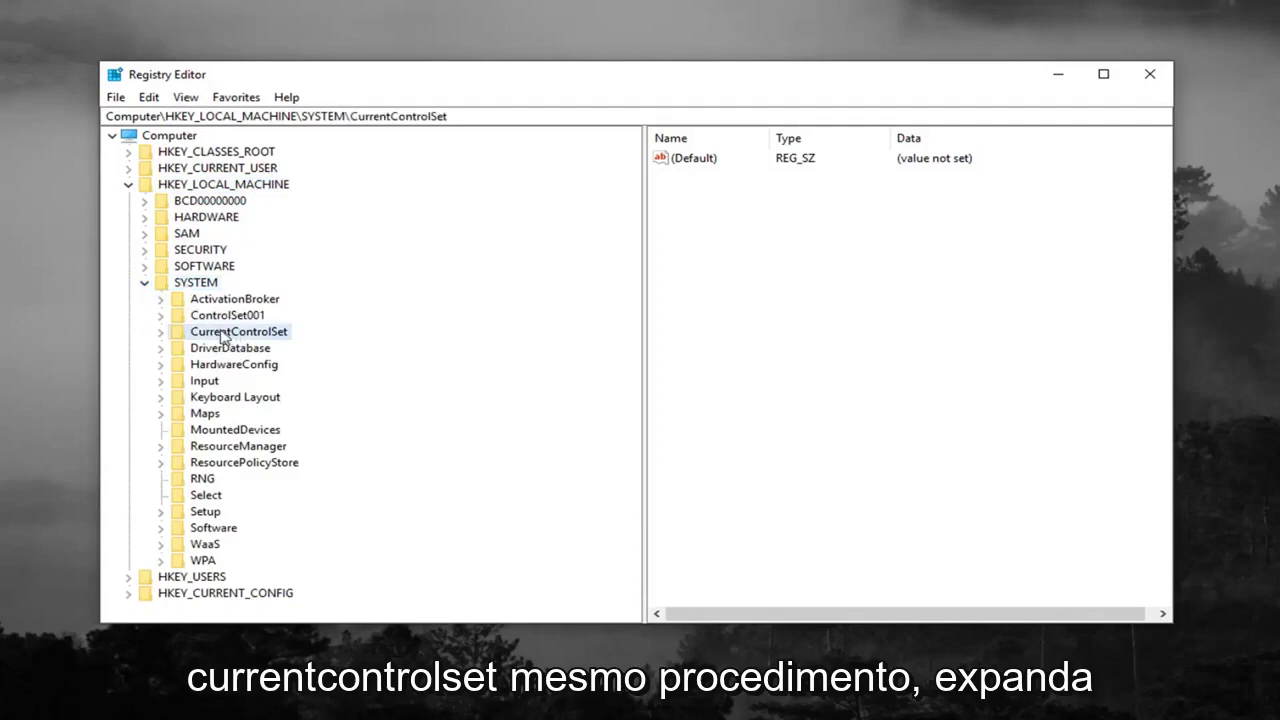
click(161, 332)
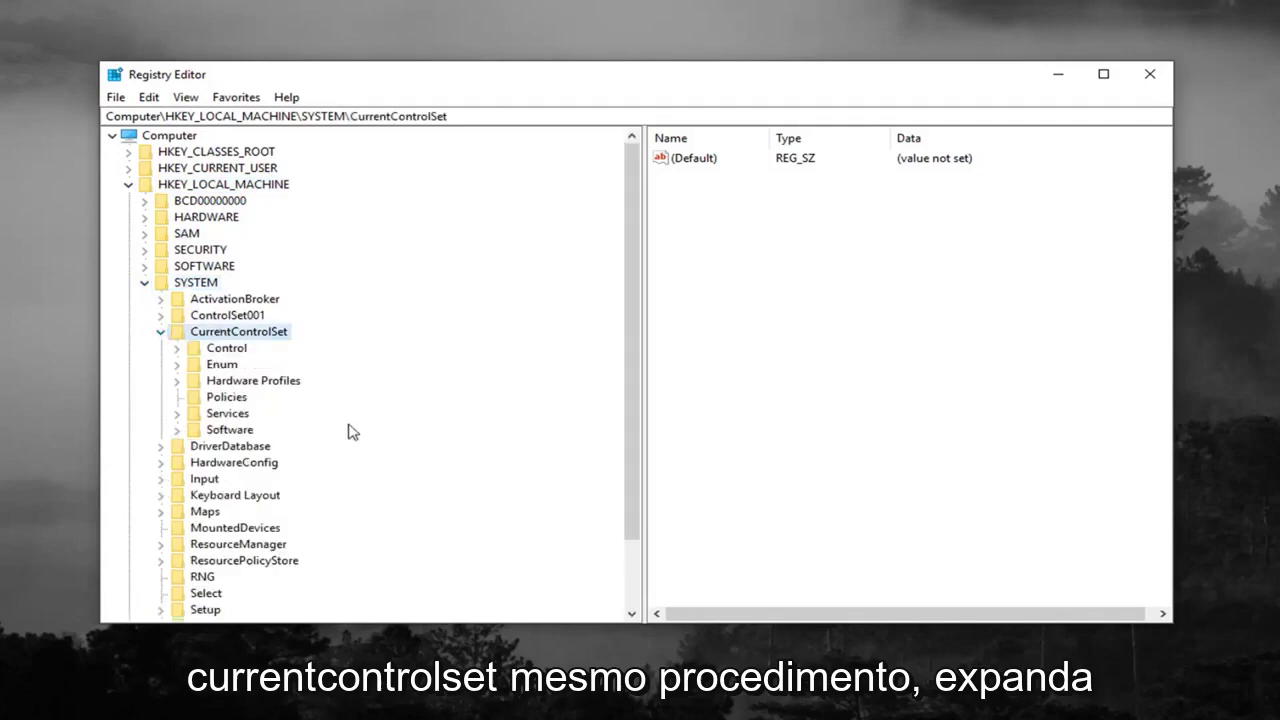
click(214, 349)
click(178, 350)
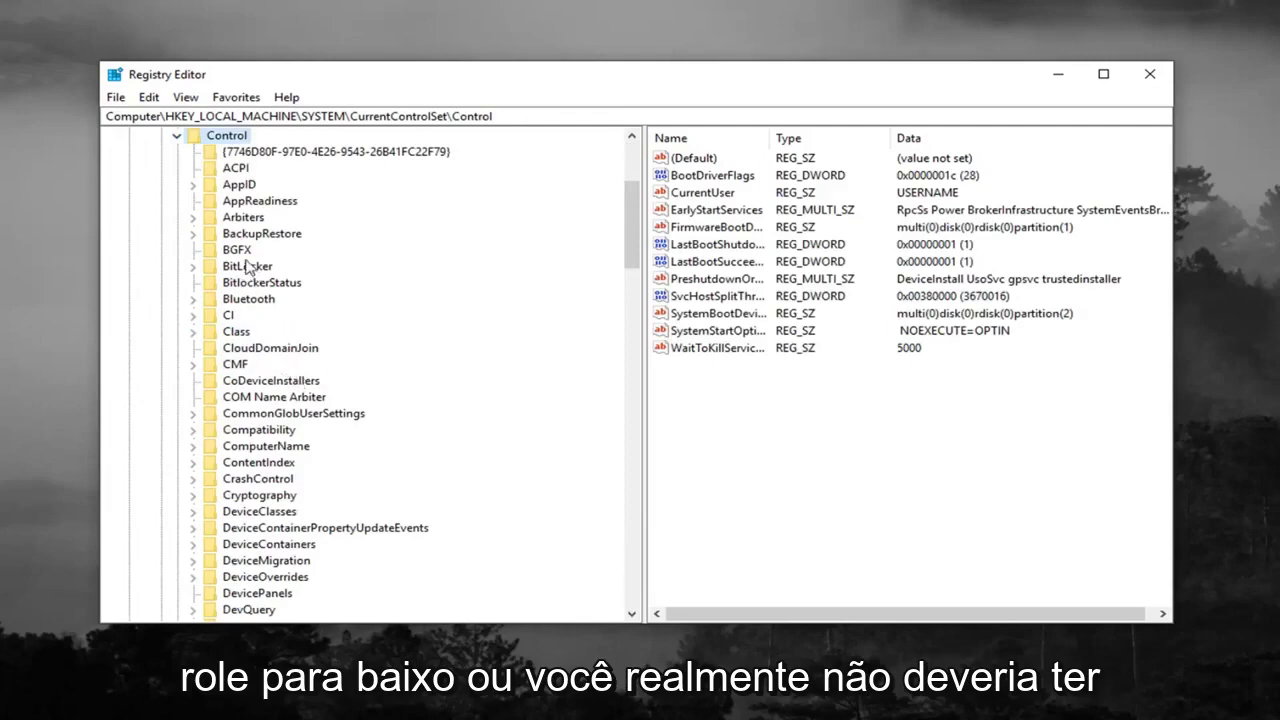
click(236, 332)
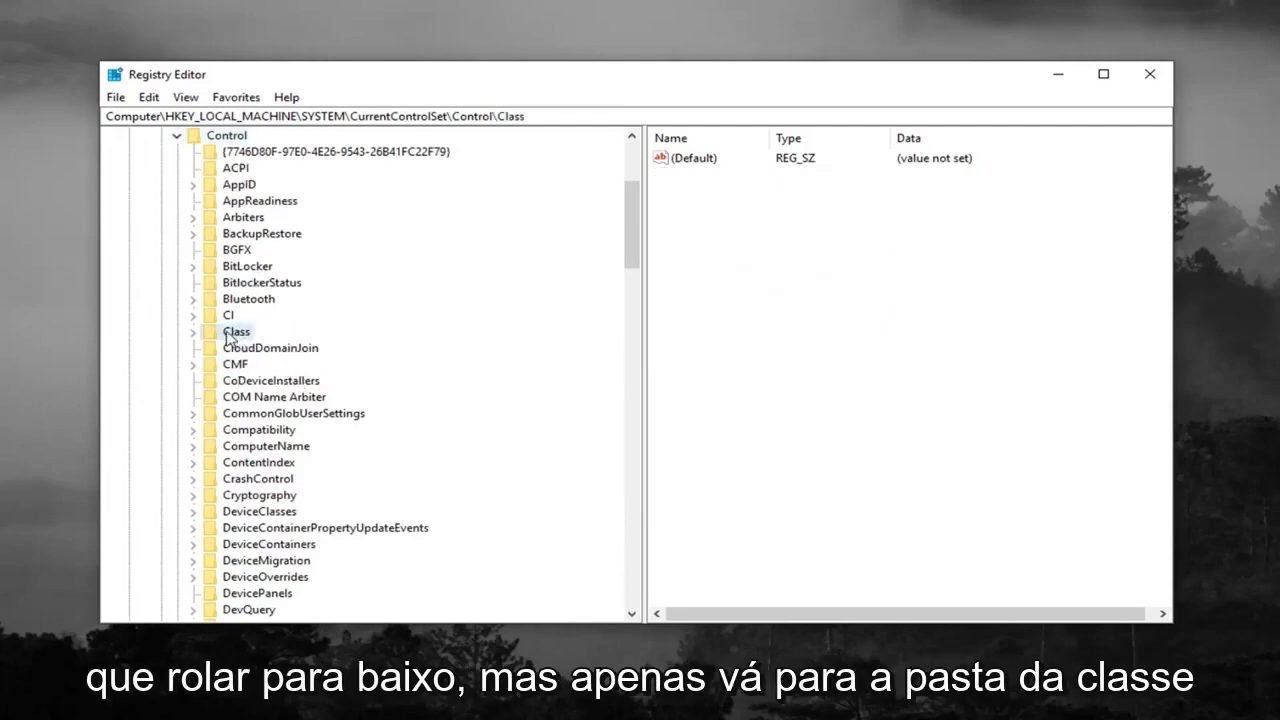
click(195, 333)
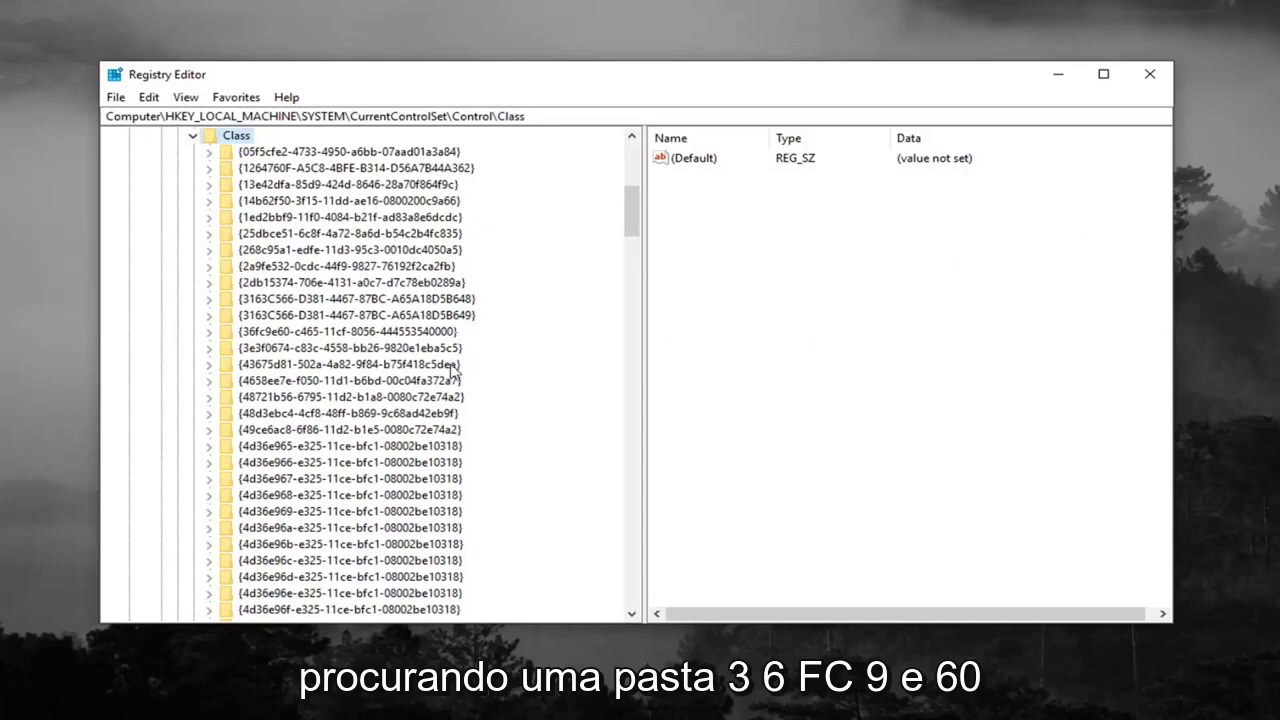
click(262, 332)
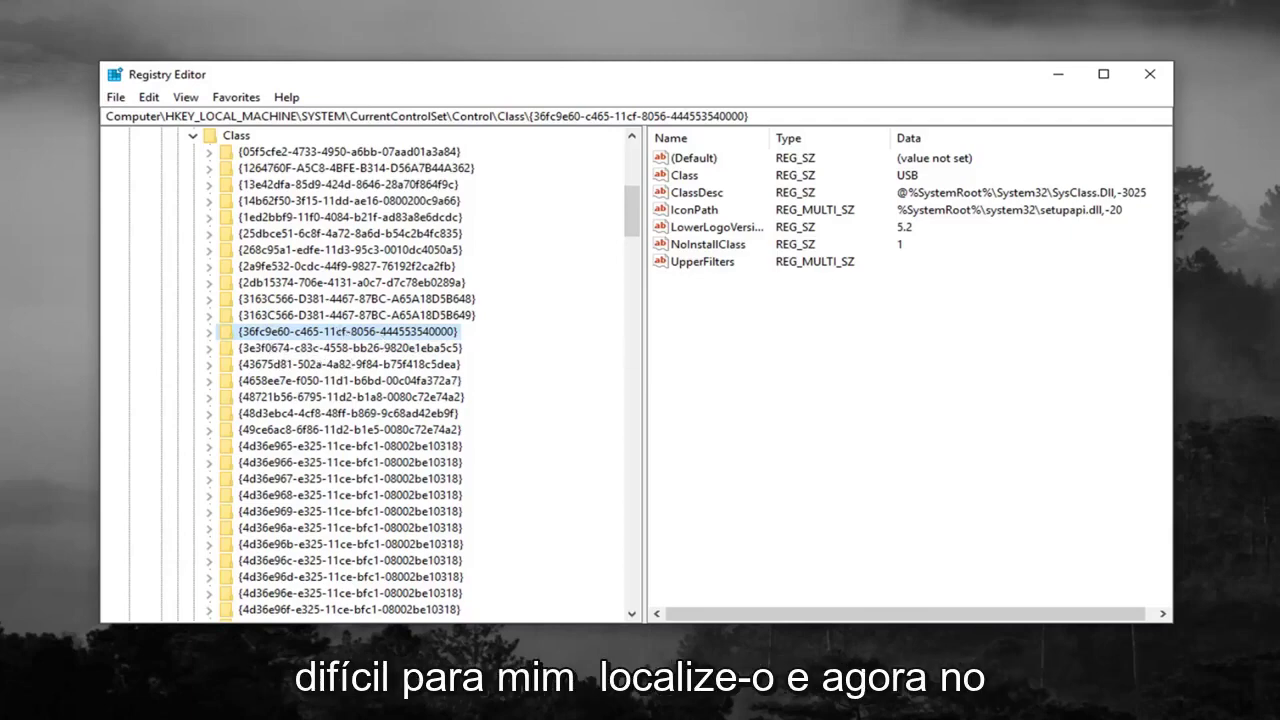
click(697, 264)
right_click(698, 266)
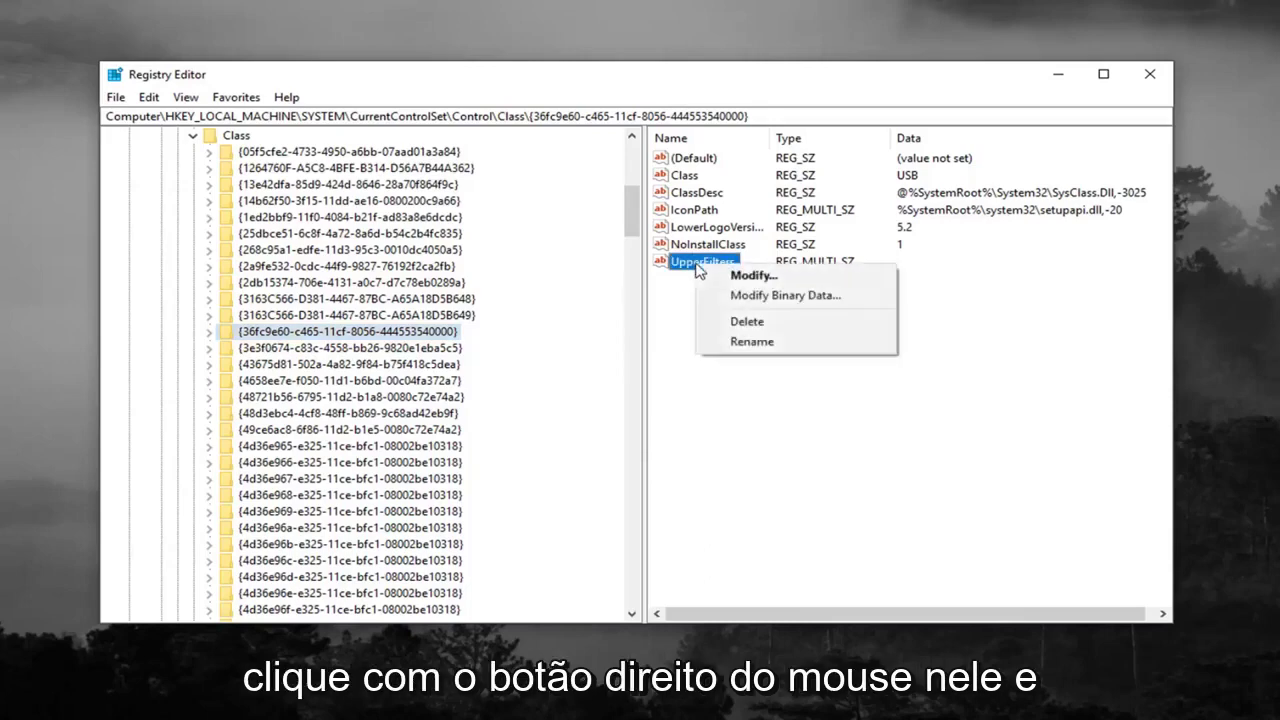
click(745, 322)
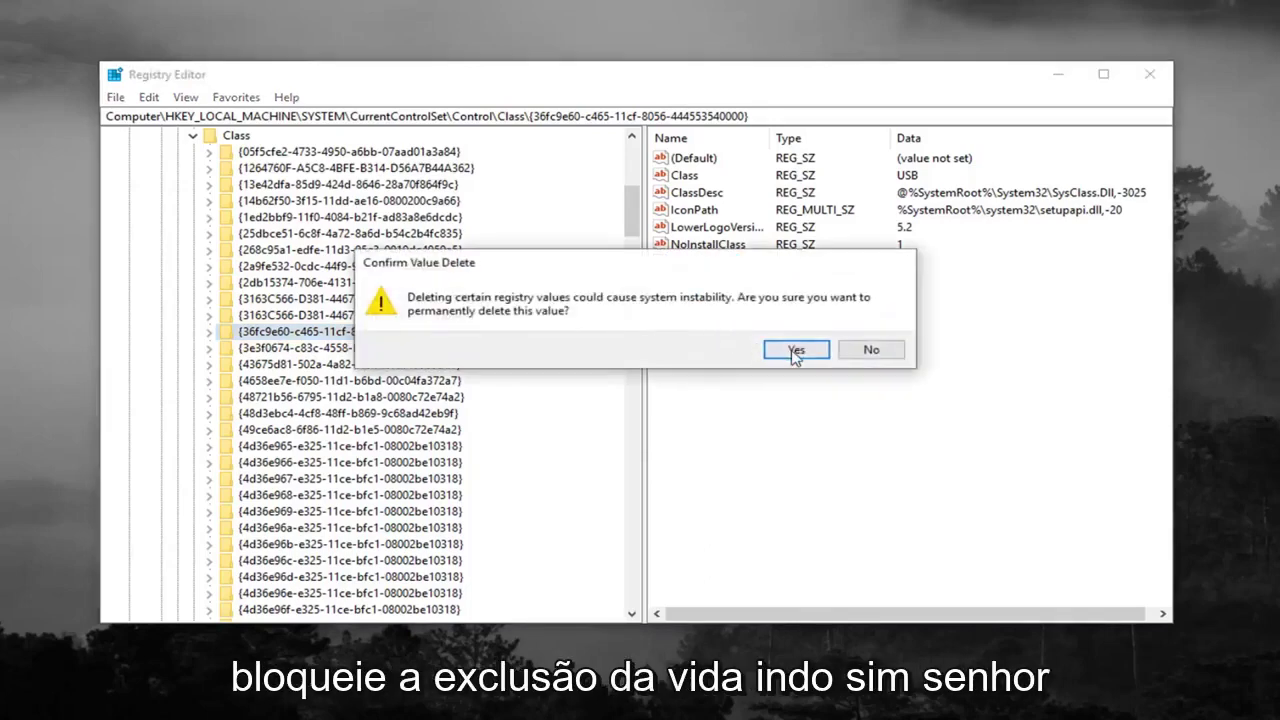
click(796, 351)
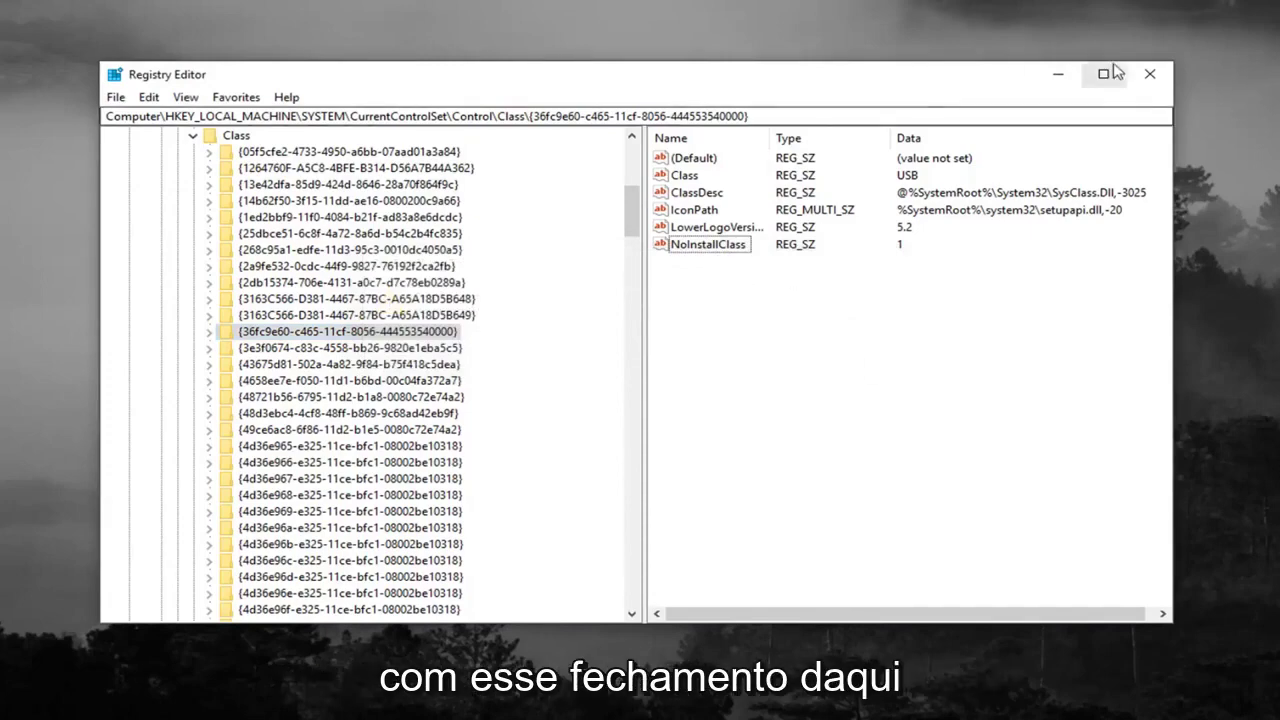
Close Registry Editor and launch Device Manager via a Start search for 'device manager'.
click(1148, 75)
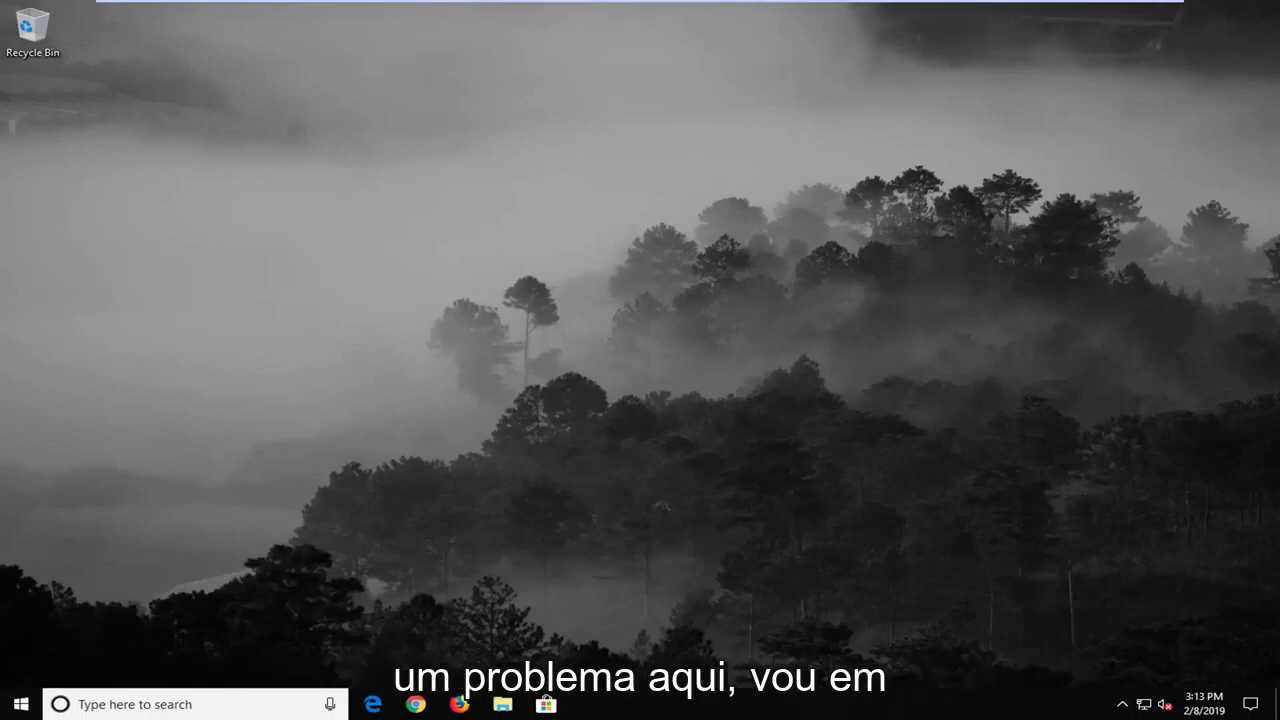
click(18, 708)
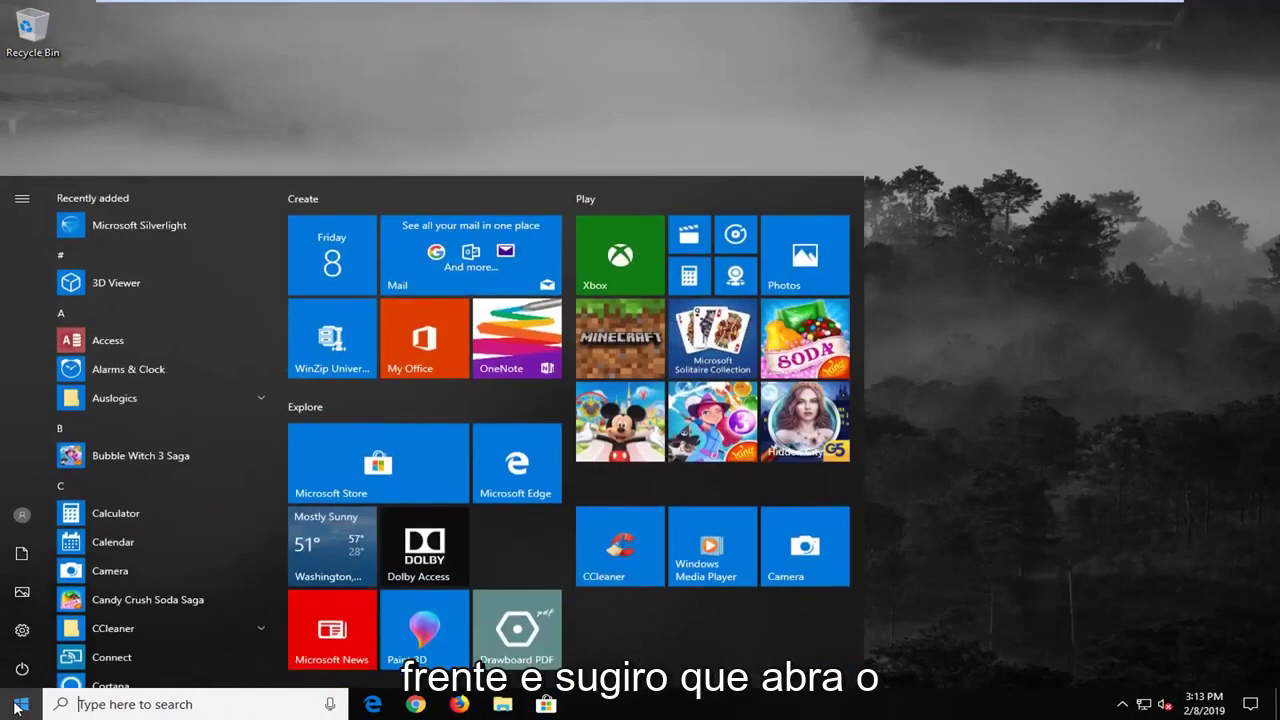
text(device manager)
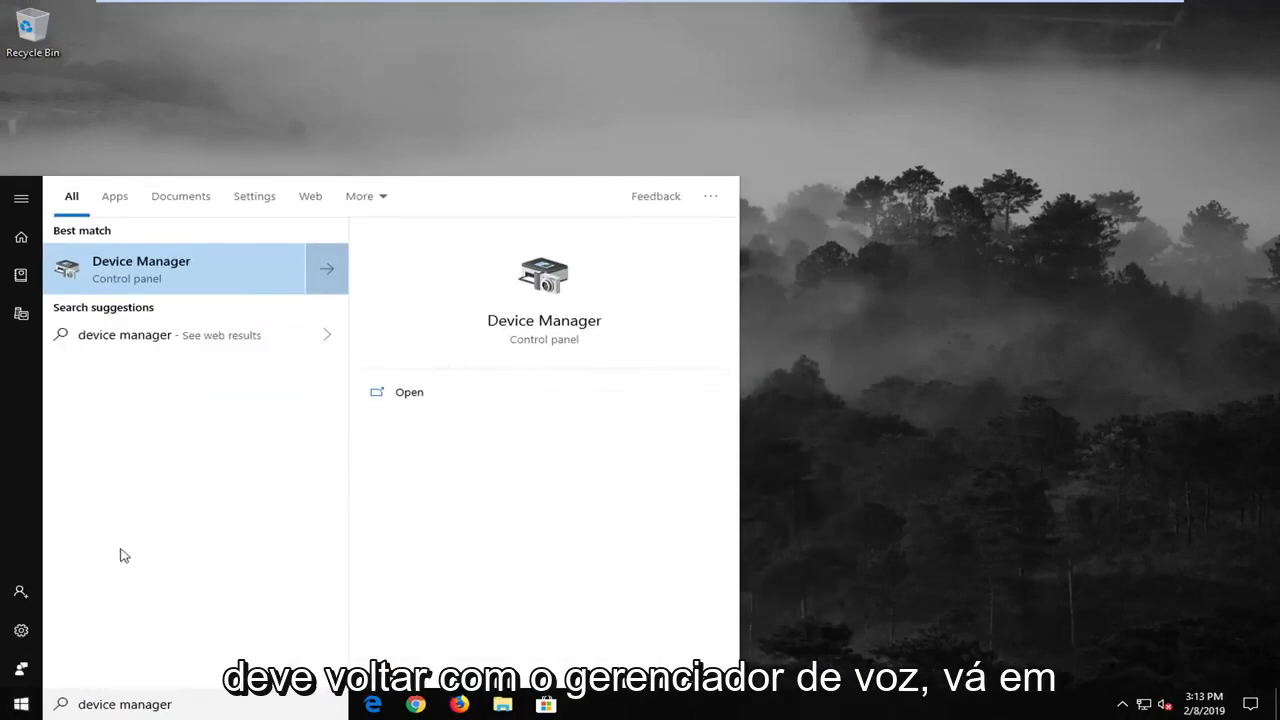
click(192, 295)
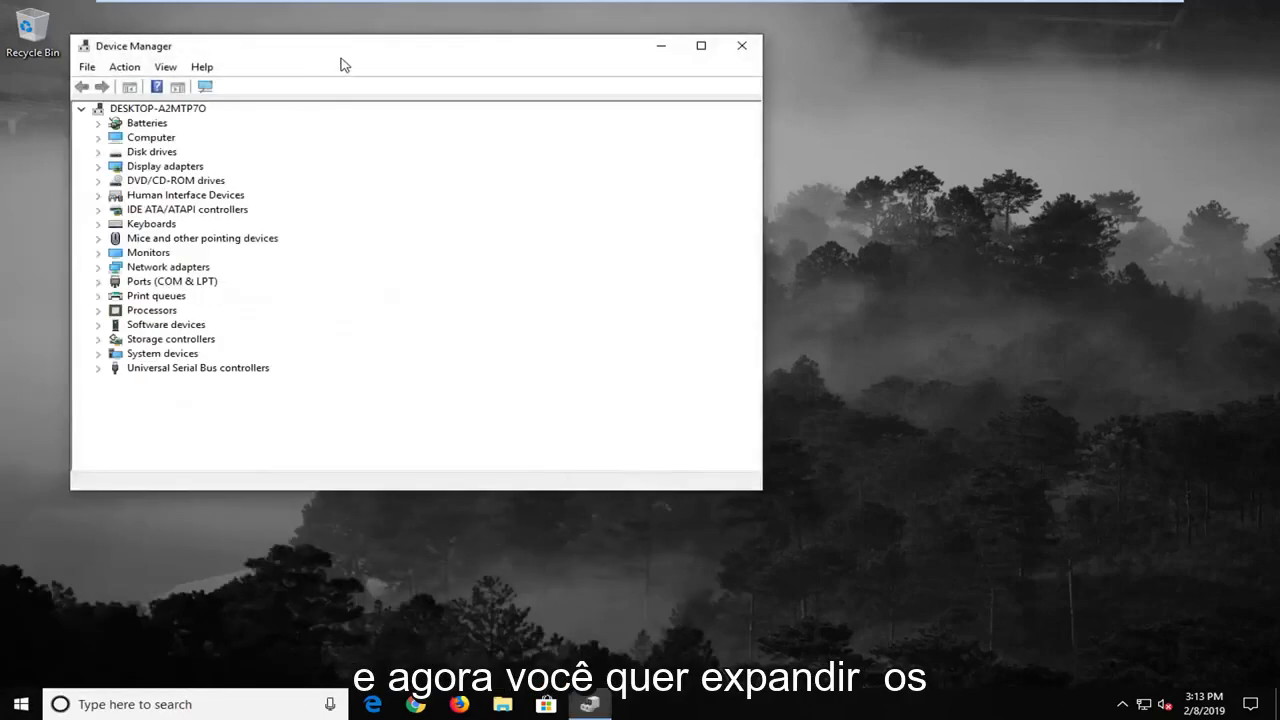
Centre the Device Manager window and expand Universal Serial Bus controllers.
drag(340, 65, 604, 90)
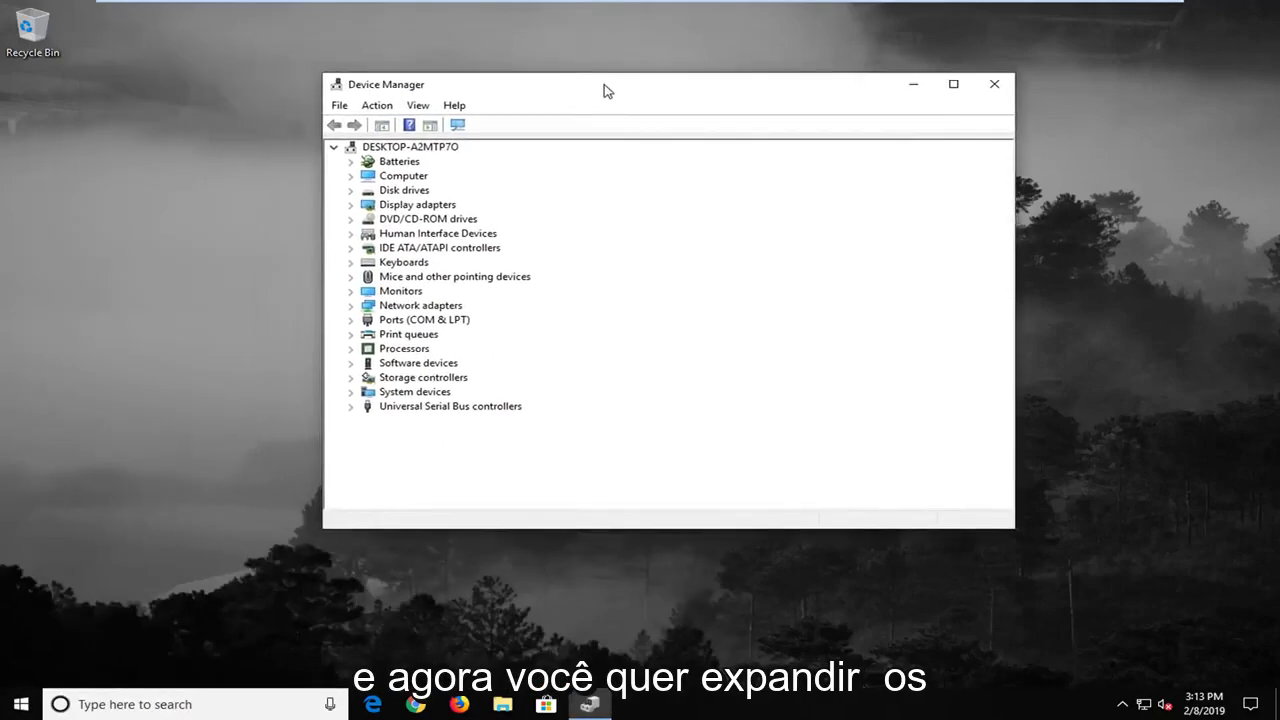
click(421, 407)
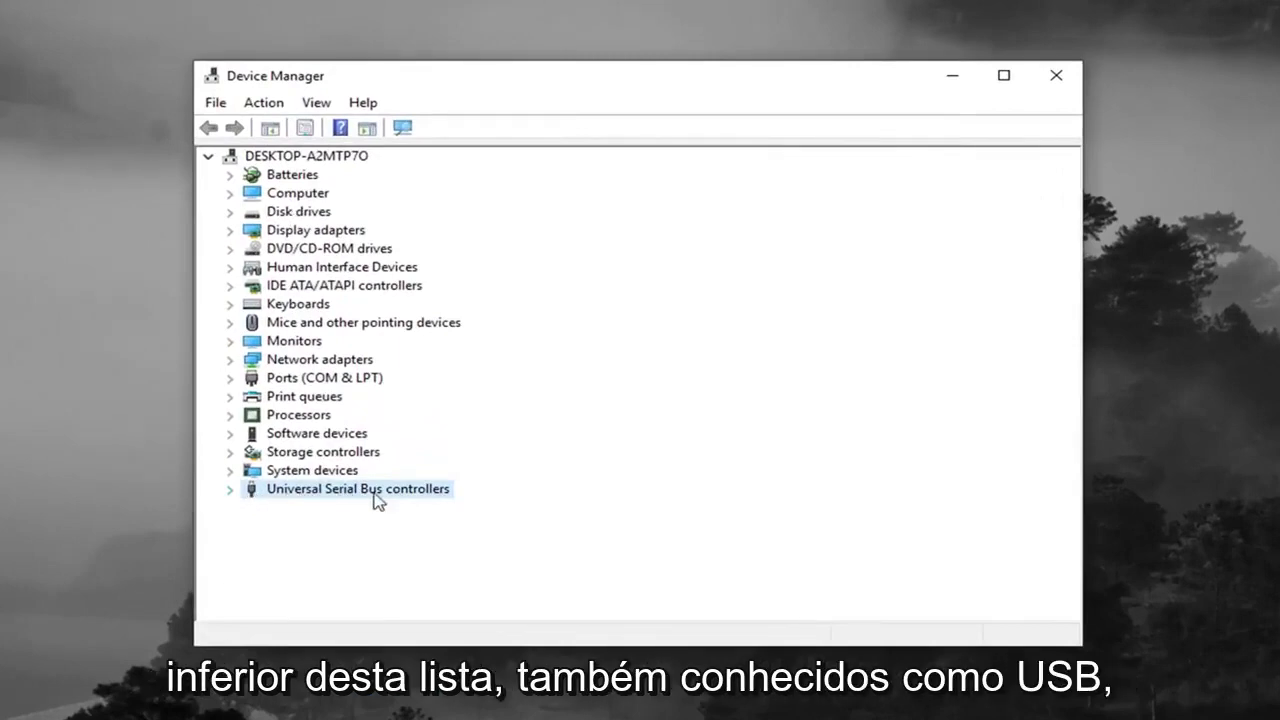
click(231, 490)
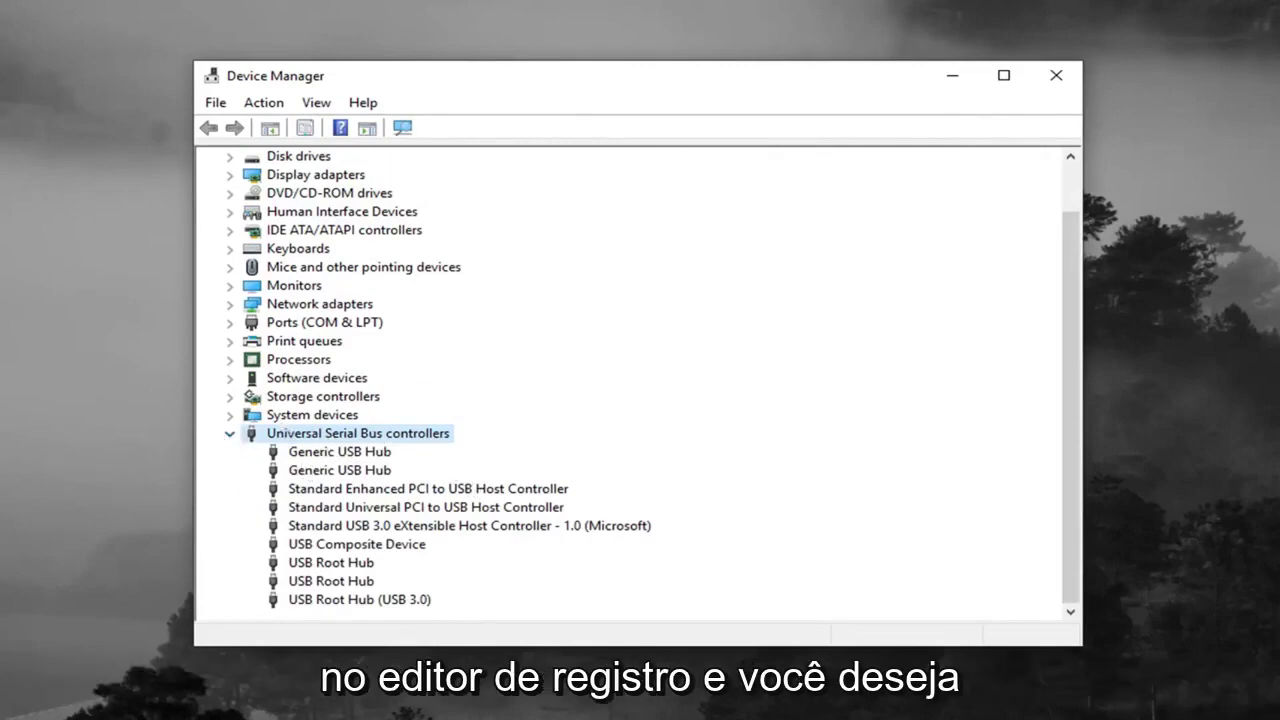
Select through the Generic USB Hub, root hub, composite device and host controller entries.
click(330, 470)
click(493, 492)
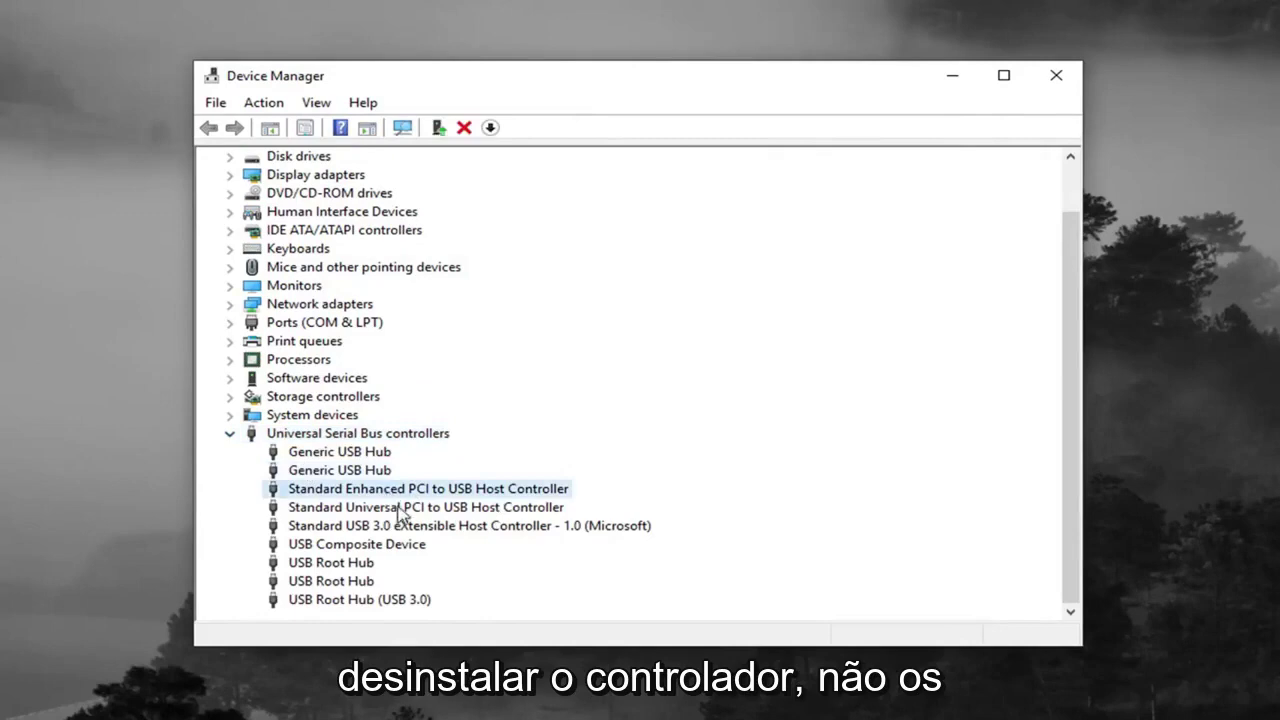
click(395, 525)
click(330, 562)
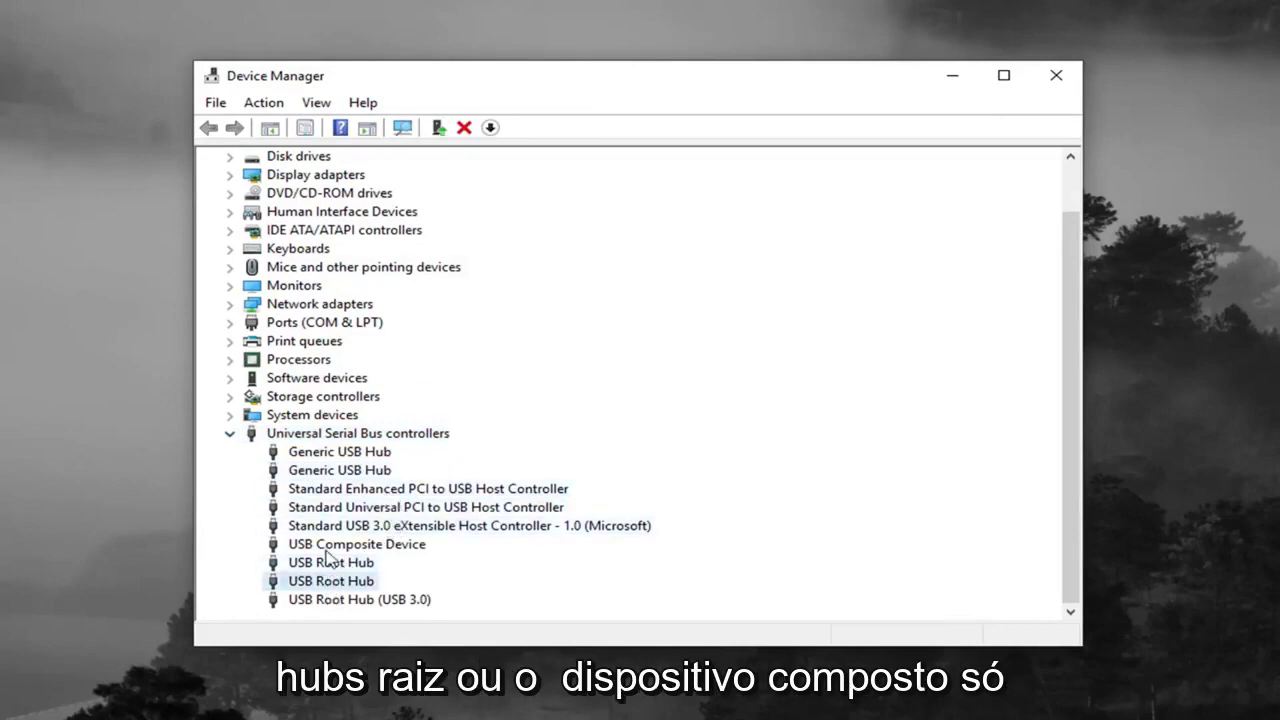
click(323, 548)
click(354, 474)
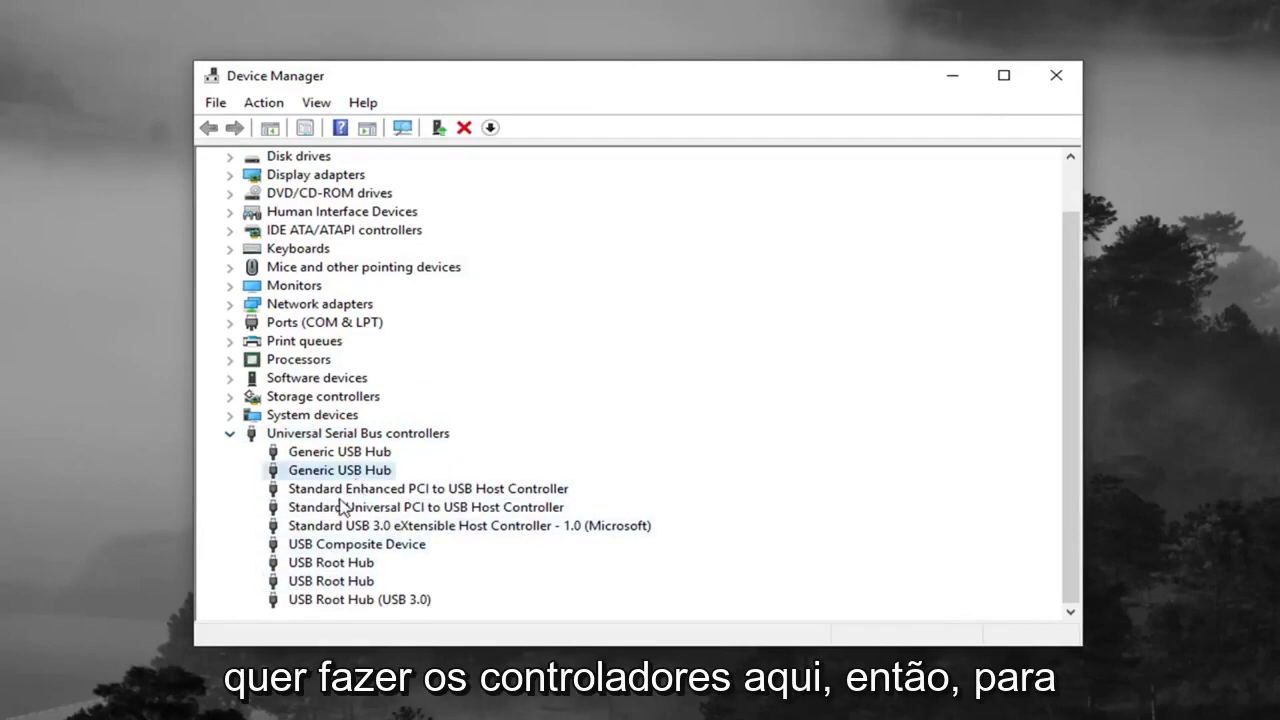
click(350, 490)
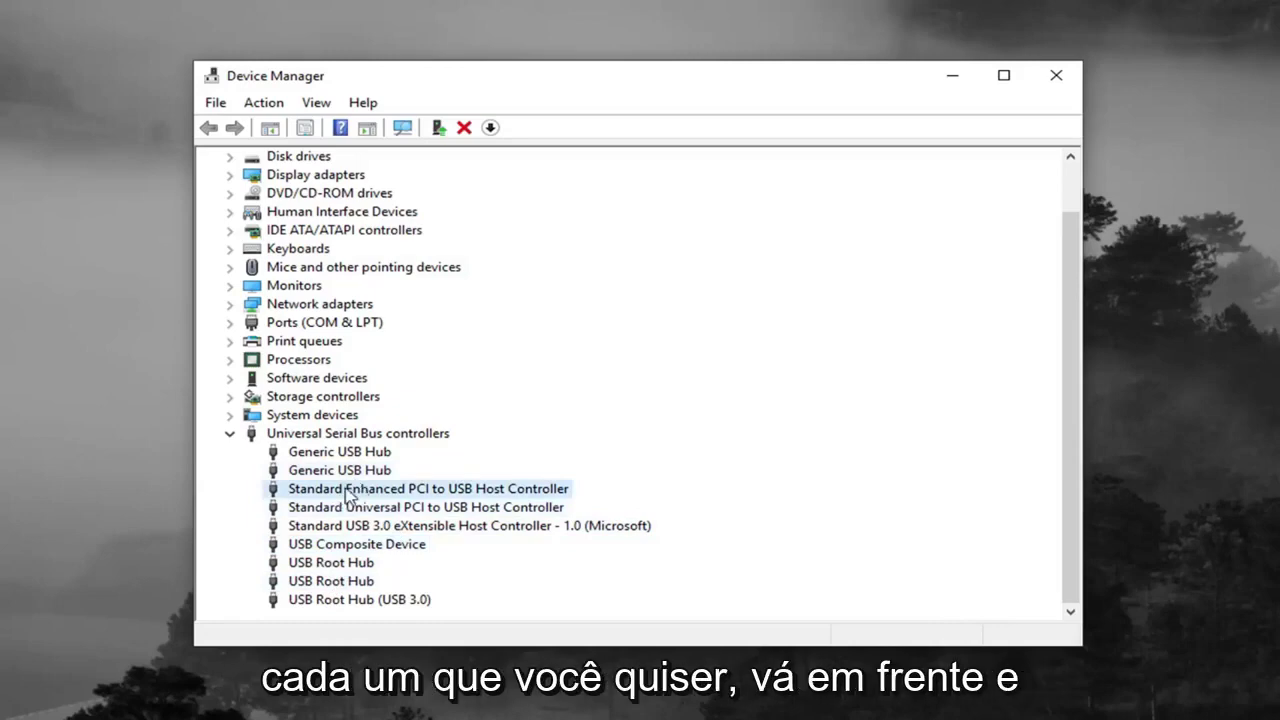
Uninstall the Standard Enhanced PCI, Standard Universal PCI and USB 3.0 eXtensible host controllers, confirming each.
right_click(342, 491)
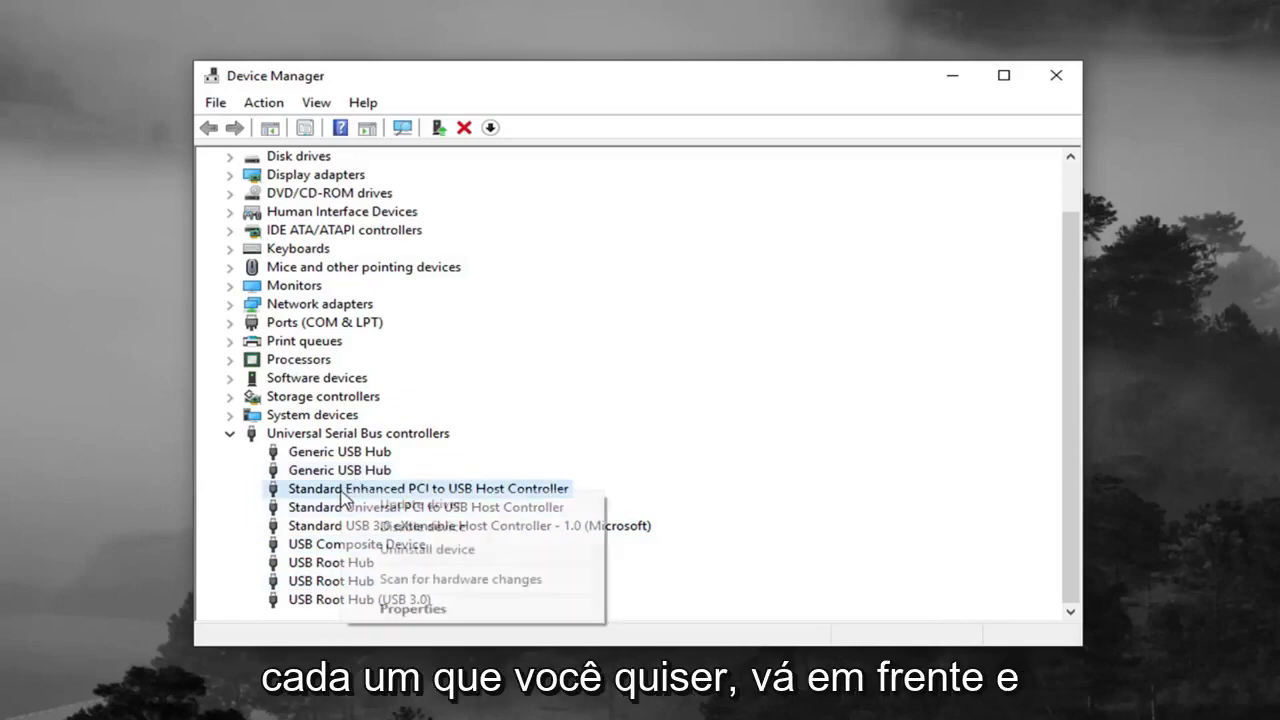
click(426, 549)
click(636, 498)
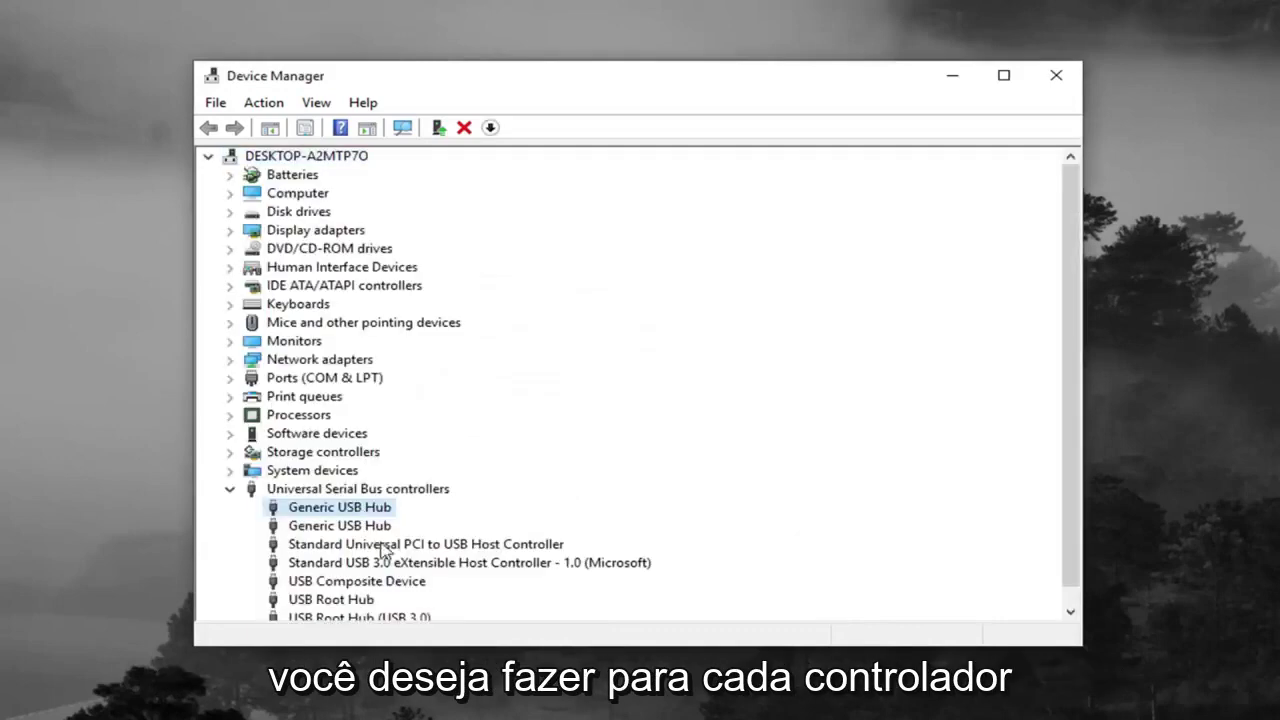
click(381, 548)
scroll(381, 548, down, 1)
right_click(374, 527)
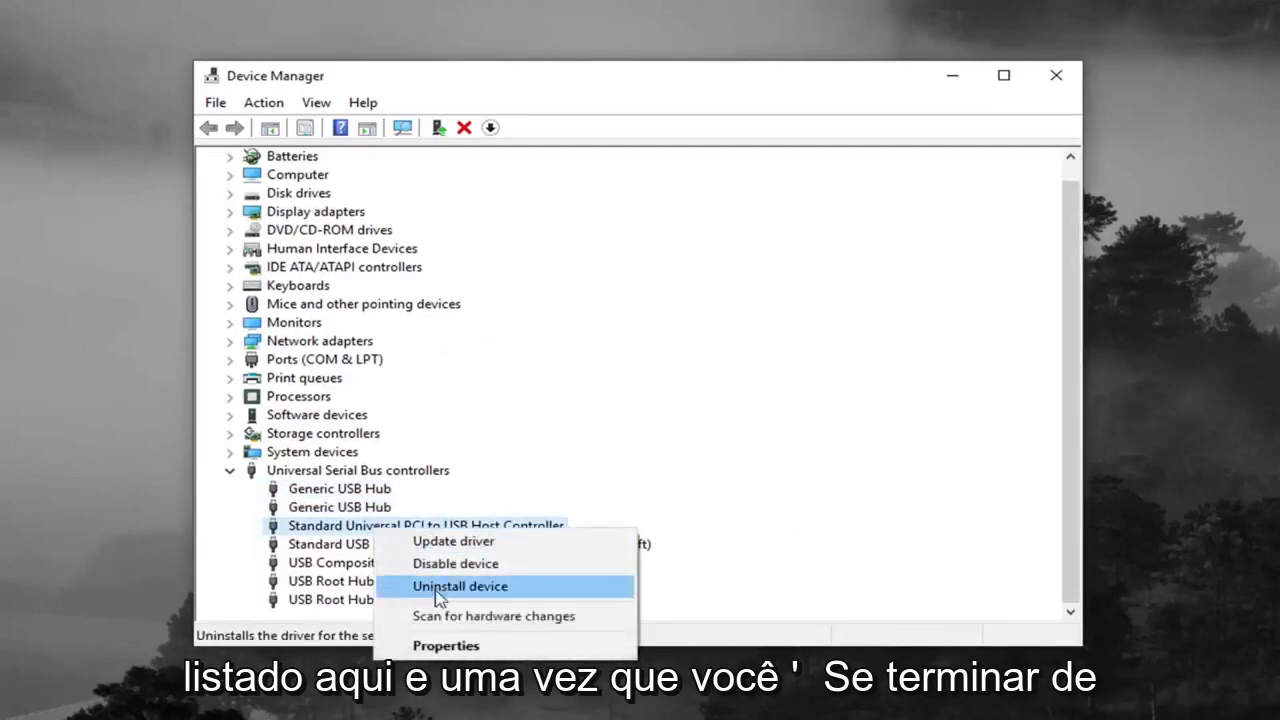
click(437, 588)
click(660, 503)
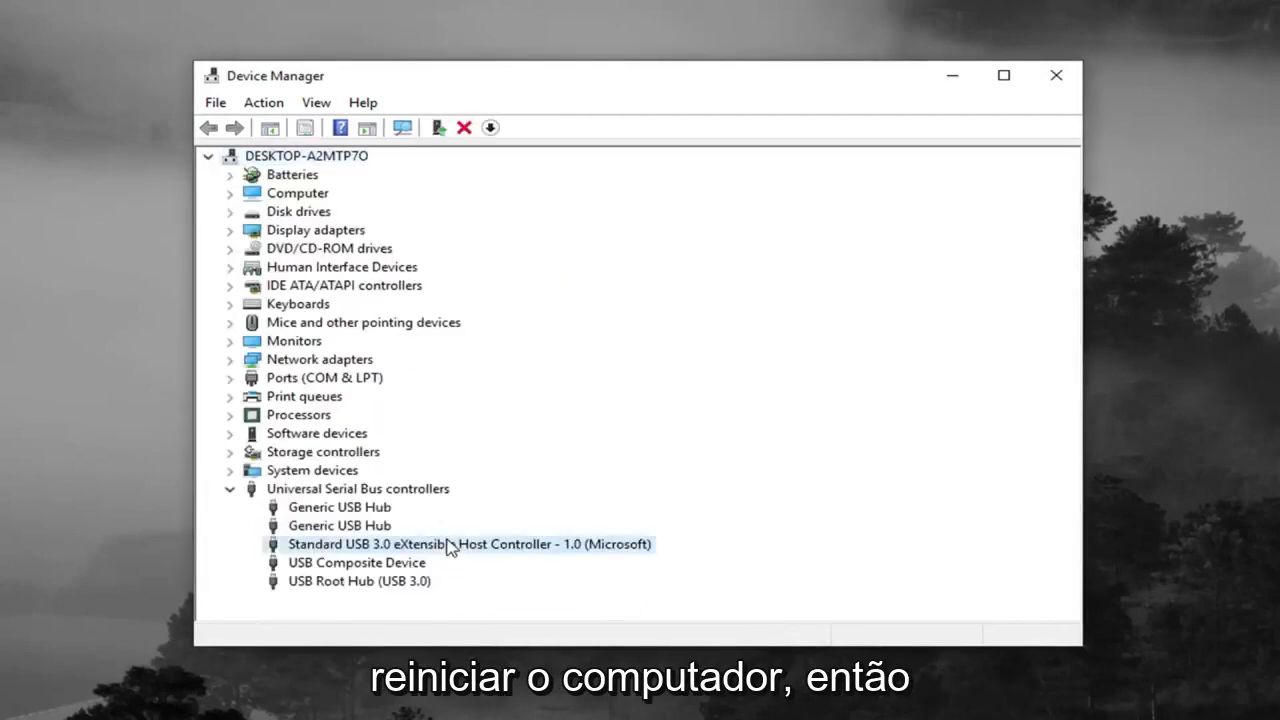
right_click(476, 546)
click(520, 597)
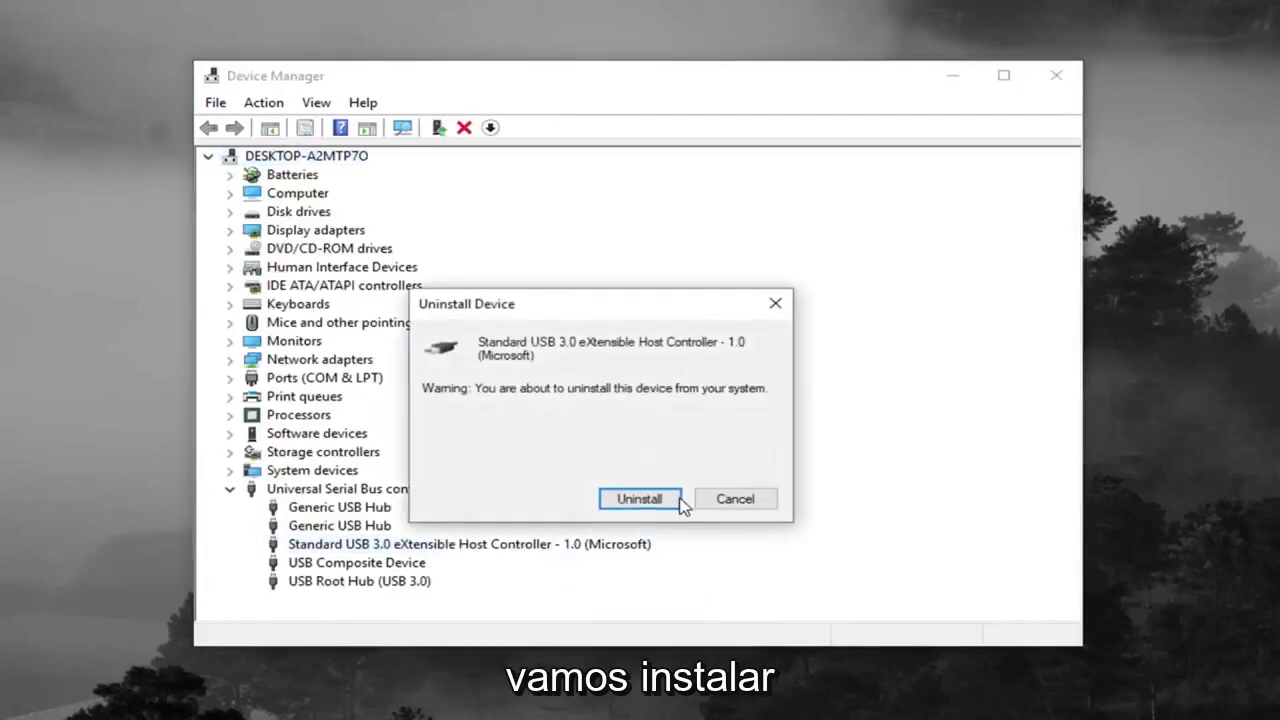
click(643, 502)
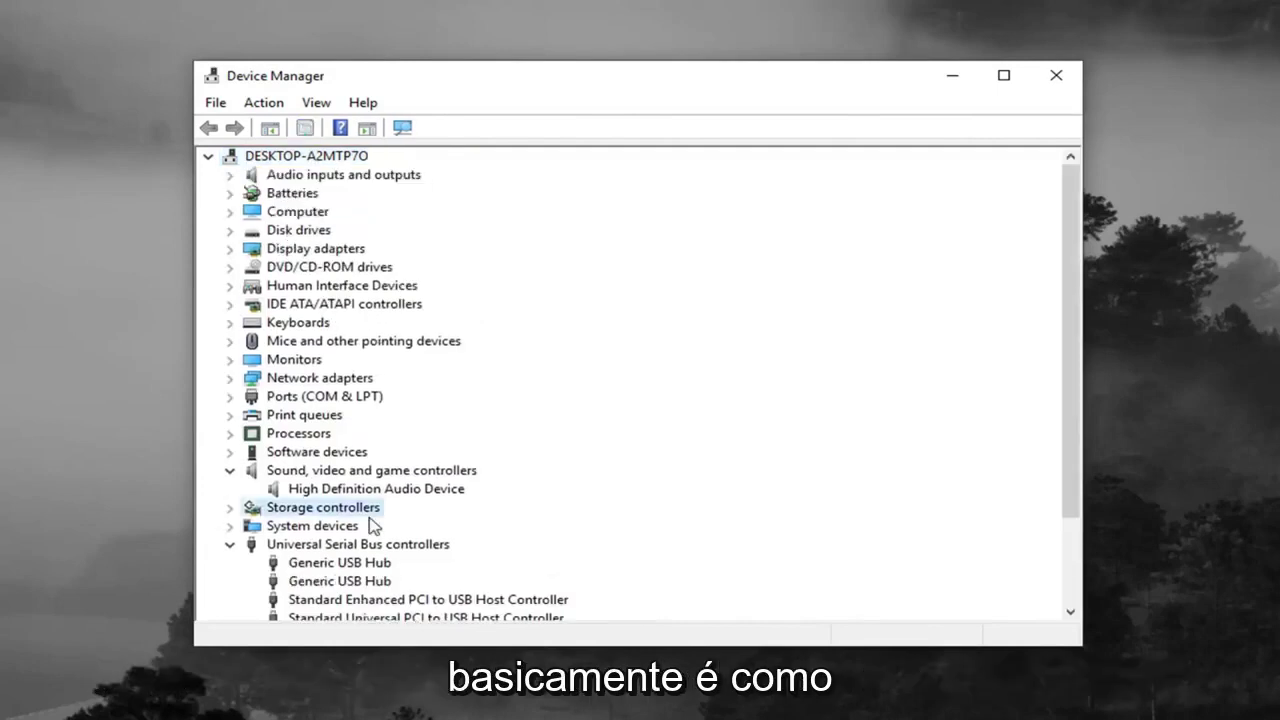
Scroll down and check the reinstalled Enhanced PCI, Universal PCI and USB 3.0 eXtensible host controllers.
scroll(372, 525, down, 2)
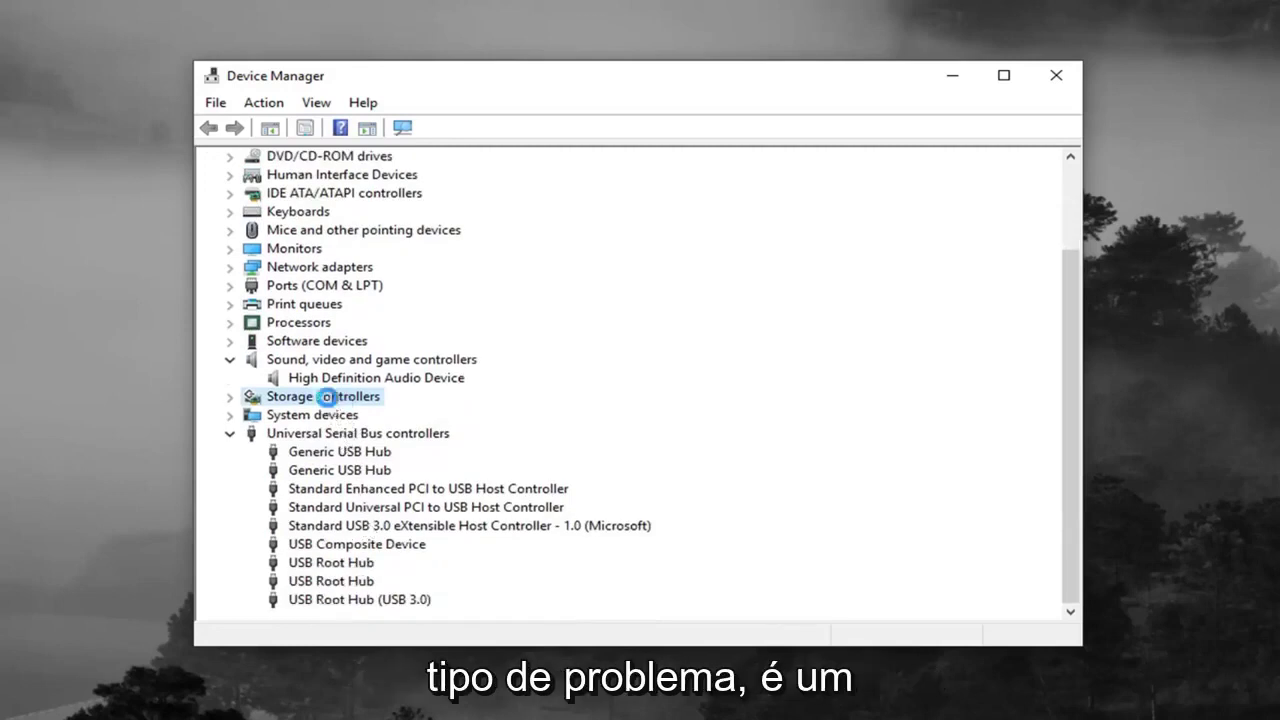
scroll(343, 535, down, 2)
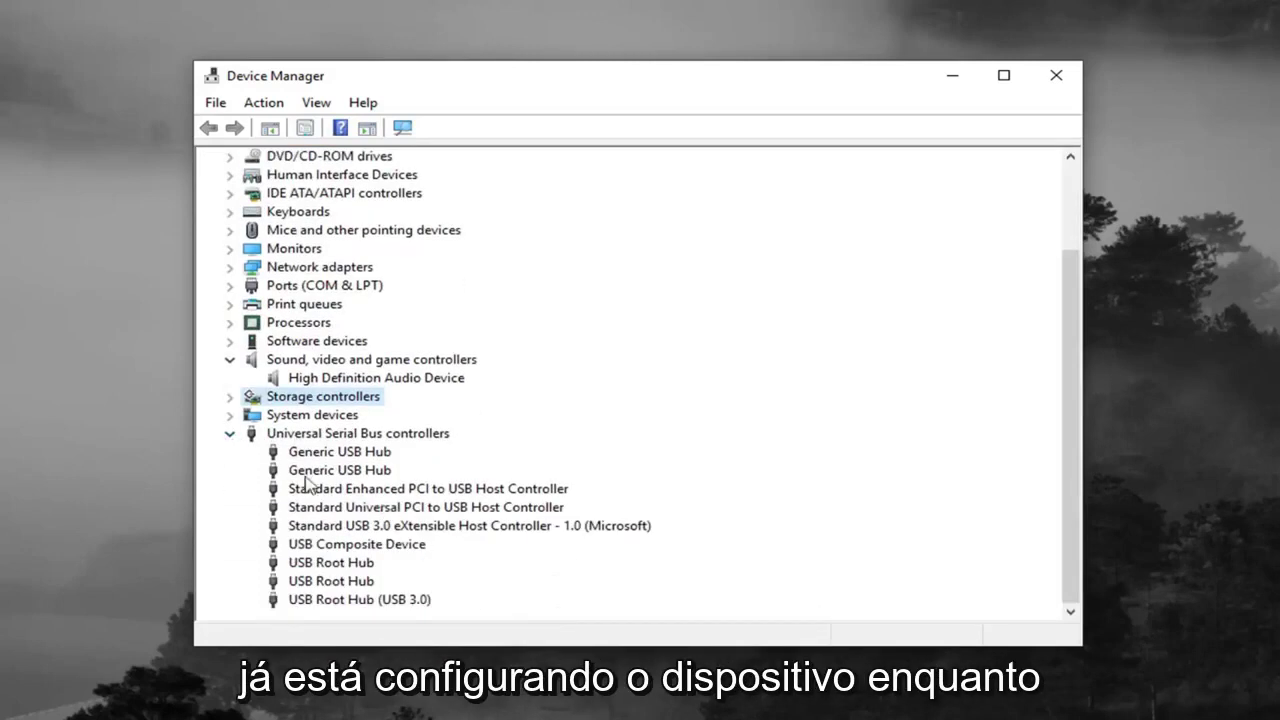
scroll(541, 572, down, 1)
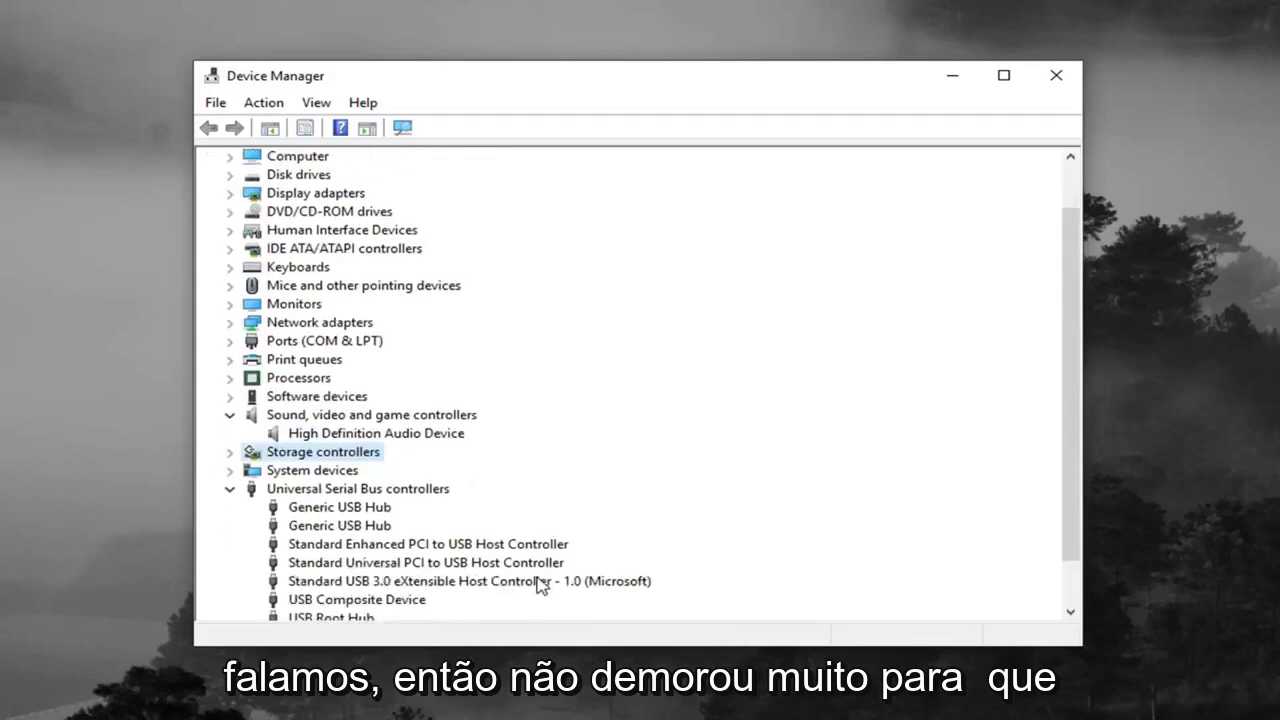
click(448, 545)
click(451, 563)
click(454, 581)
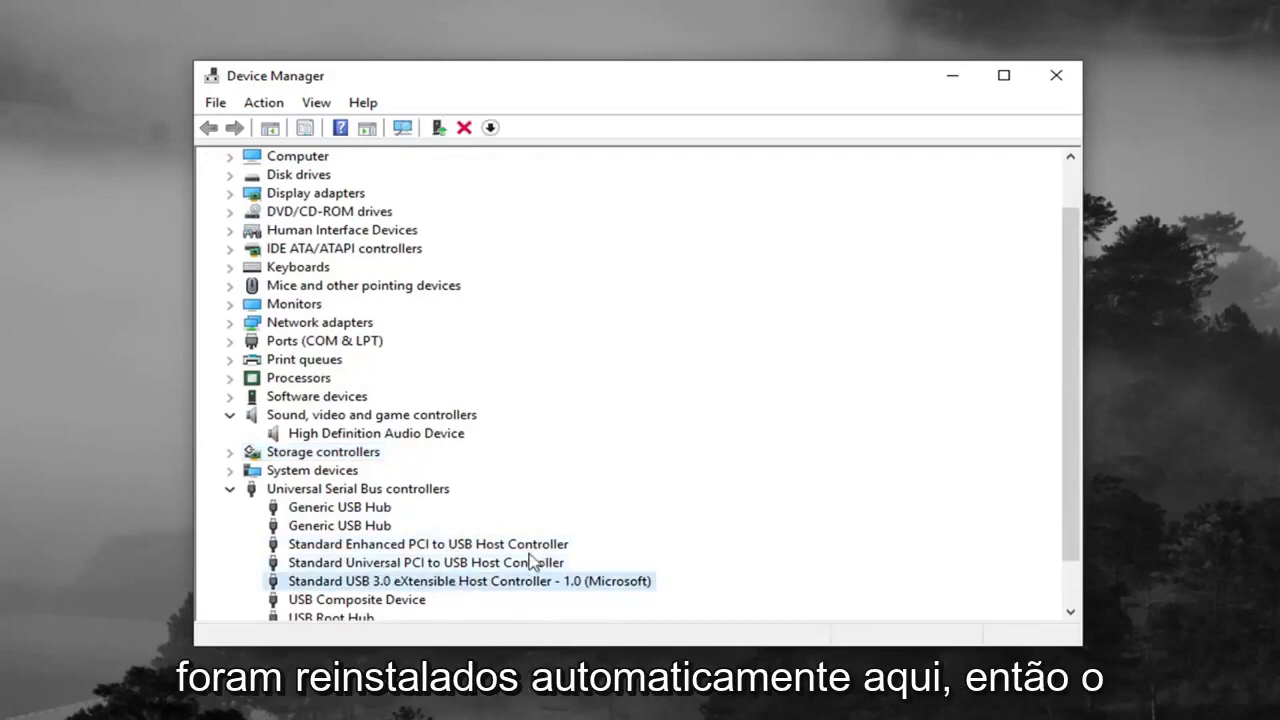